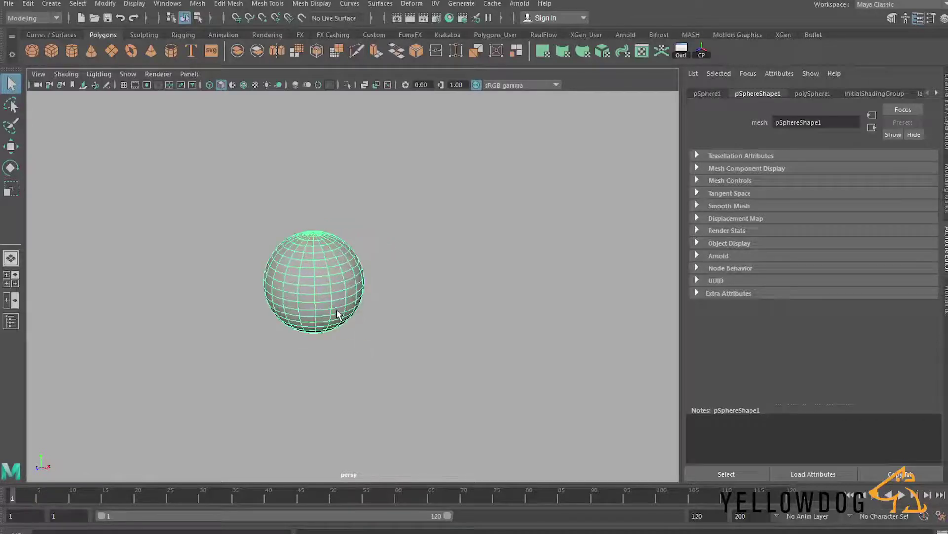
- Duplicate the sphere, place the copy beside the original, and scale the copy up
key(w)
key(ctrl+d)
middle_drag(409, 256, 497, 264)
key(r)
- Duplicate the large sphere, raise the copy above the other two, and scale it down to the smallest of the three
key(ctrl+d)
key(w)
key(e)
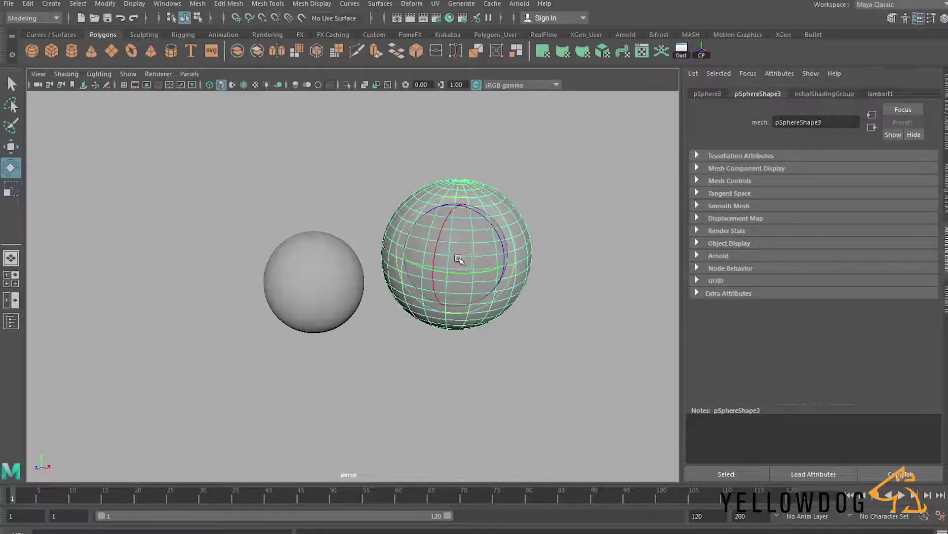
key(r)
key(e)
key(w)
middle_drag(416, 233, 308, 162)
key(r)
middle_drag(365, 244, 344, 243)
- Adjust the smallest sphere's position so it floats above and between the other two spheres
alt+drag(345, 243, 354, 247)
key(w)
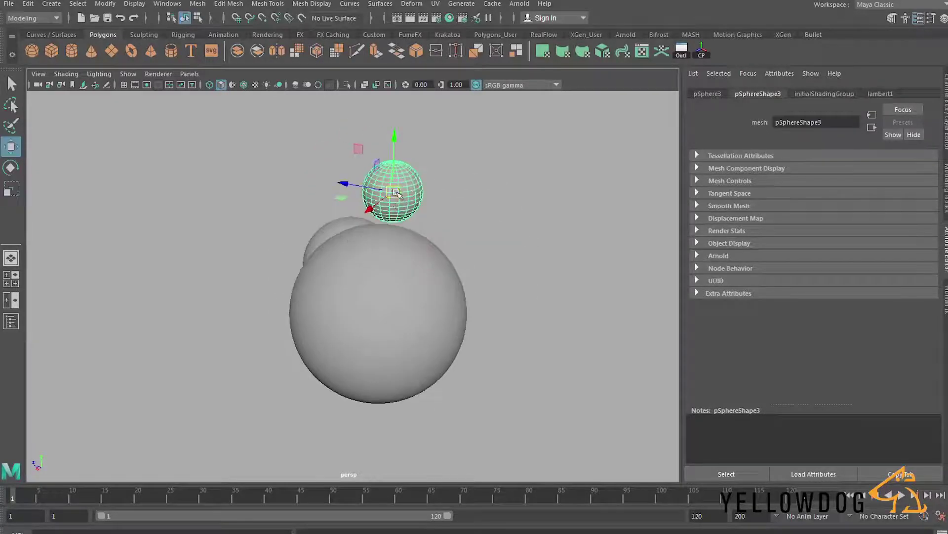
drag(395, 193, 411, 202)
alt+drag(376, 248, 434, 290)
key(e)
key(r)
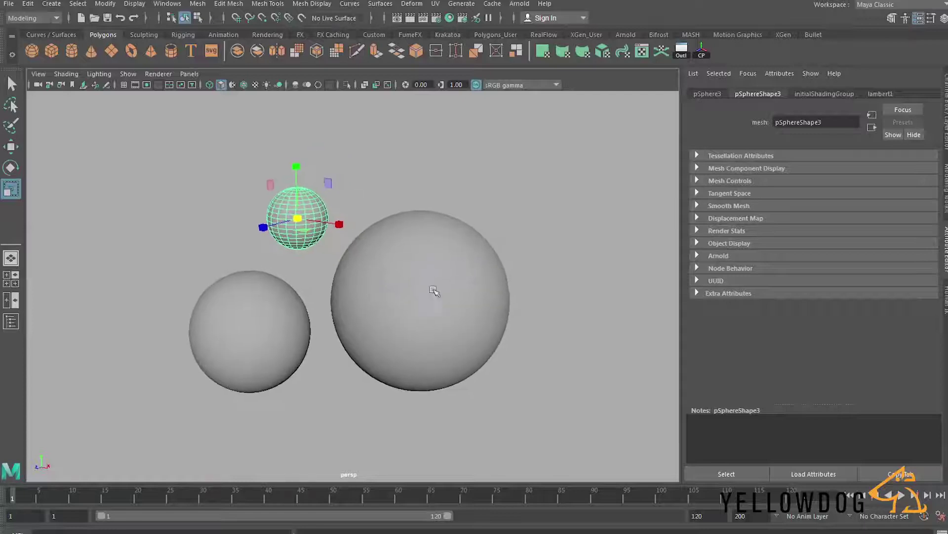
- Add an Arnold Skydome Light to the scene
click(519, 3)
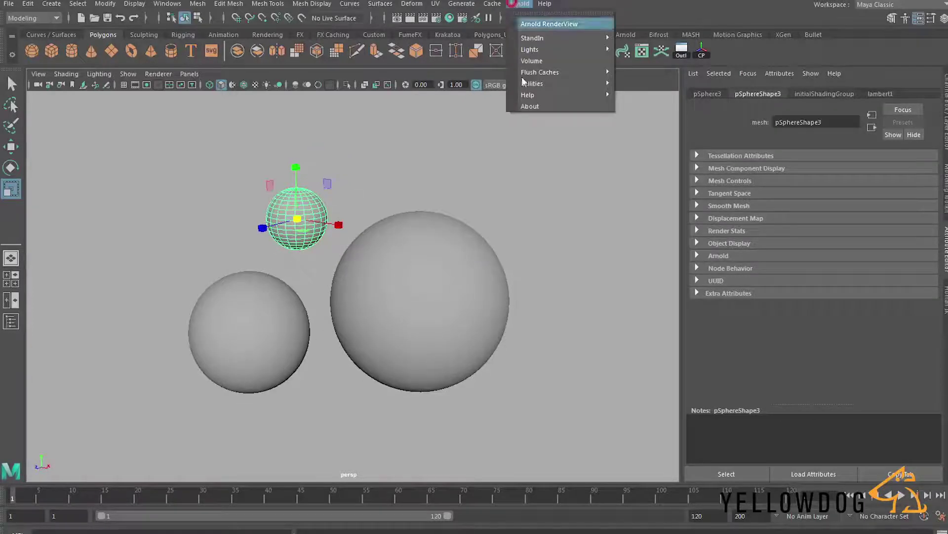
mouse_move(549, 55)
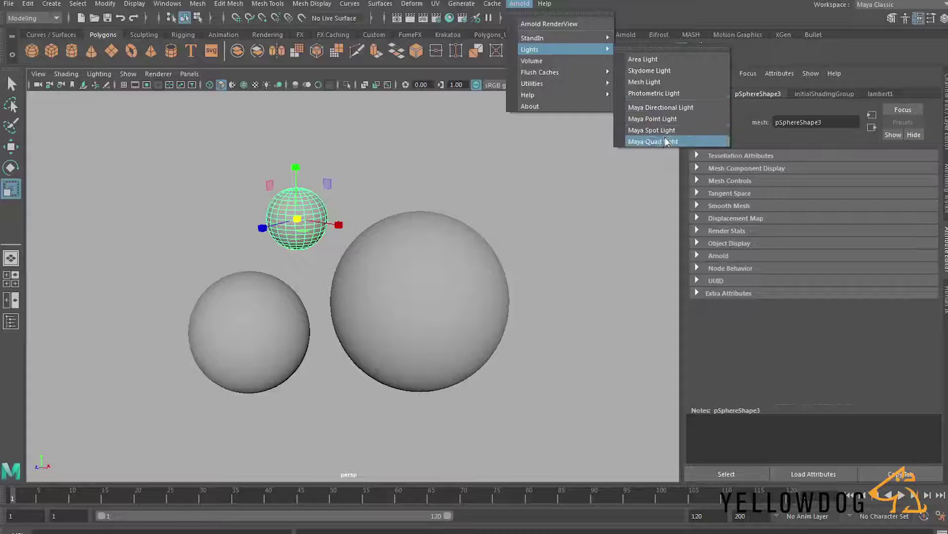
click(662, 81)
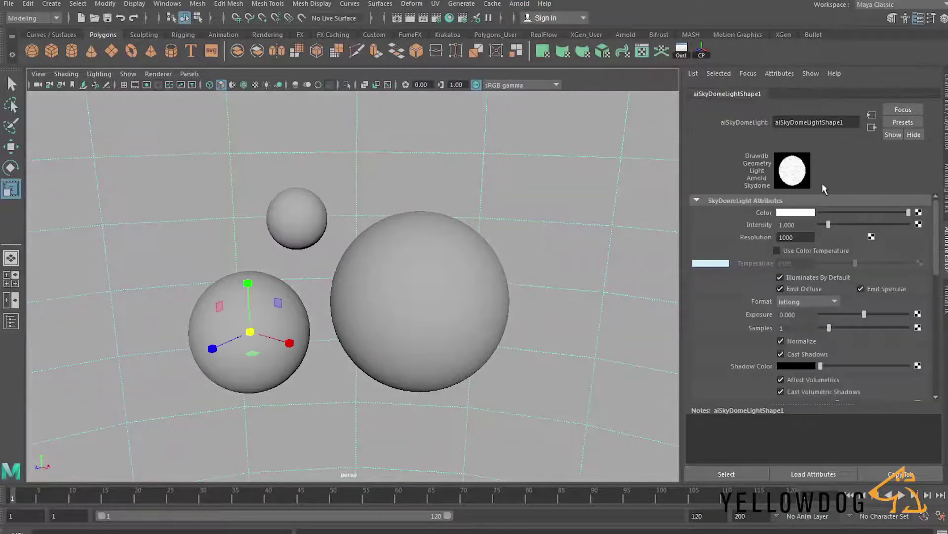
- Map the skydome light's color with a File texture that loads hdrmaps_free_com_082_Ref.hdr
click(918, 211)
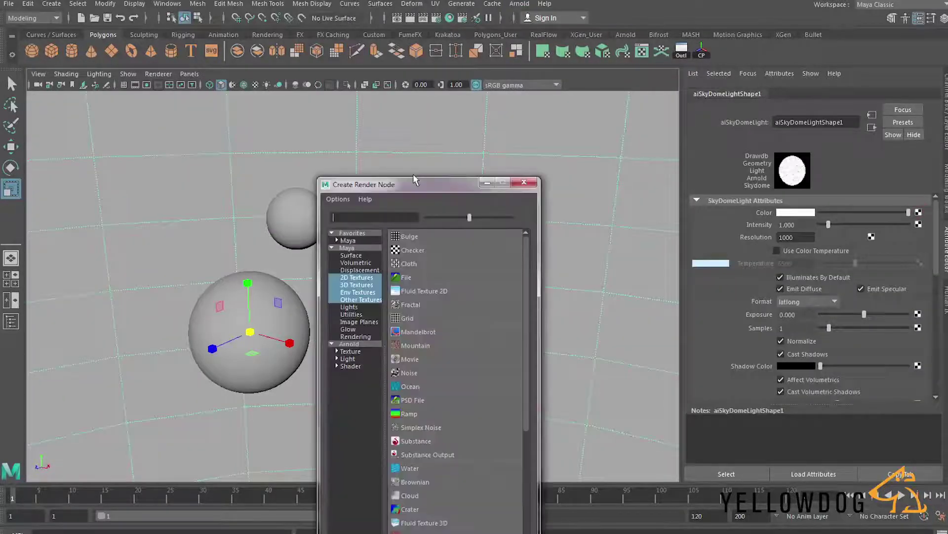
click(410, 277)
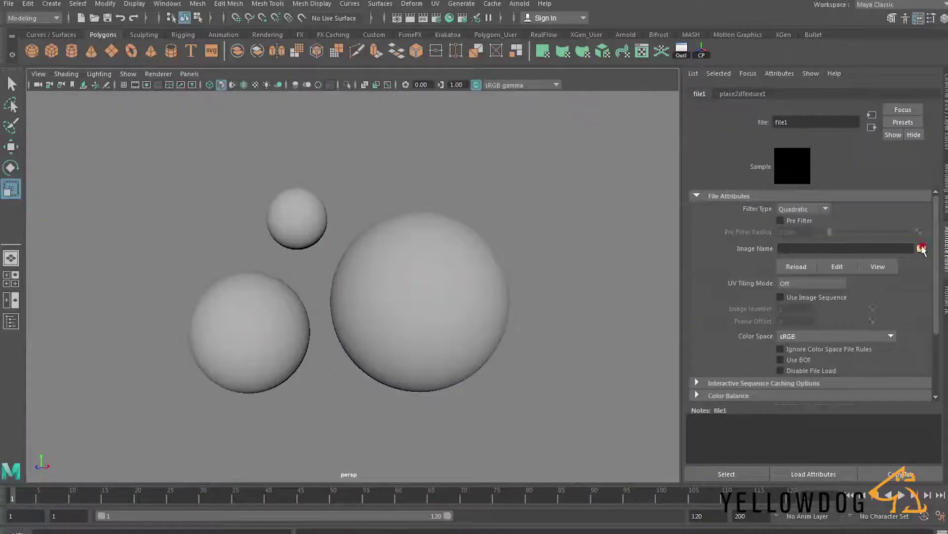
click(922, 248)
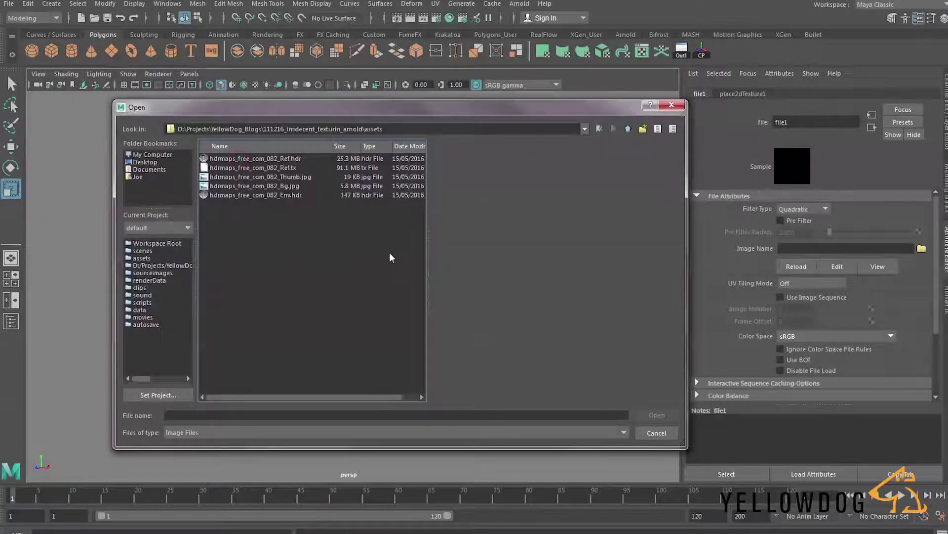
click(285, 160)
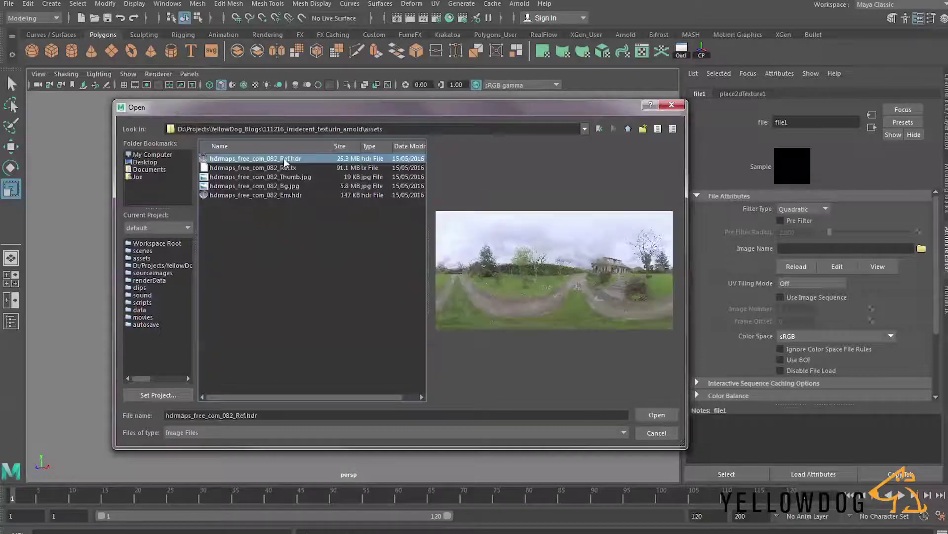
click(657, 416)
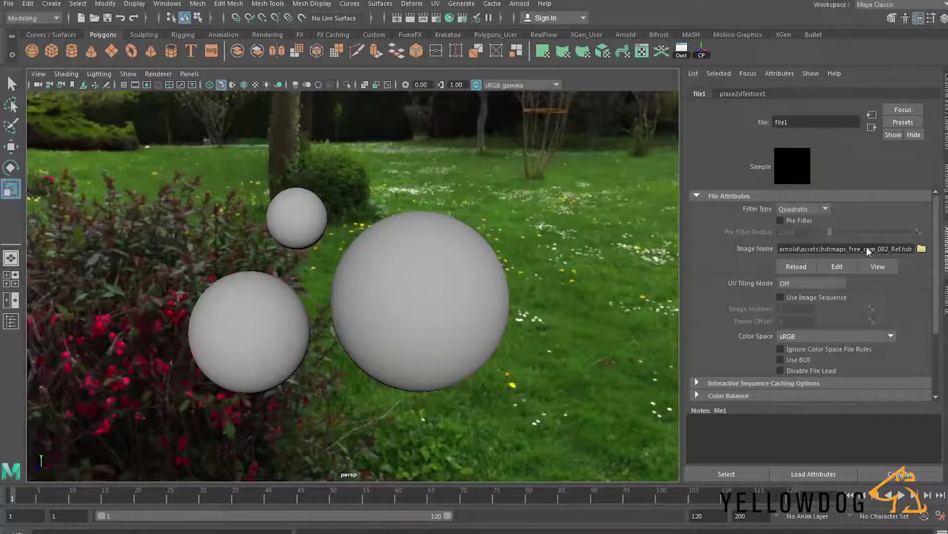
- Copy the full image path of the skydome's HDR file texture
double_click(870, 250)
click(879, 249)
triple_click(880, 249)
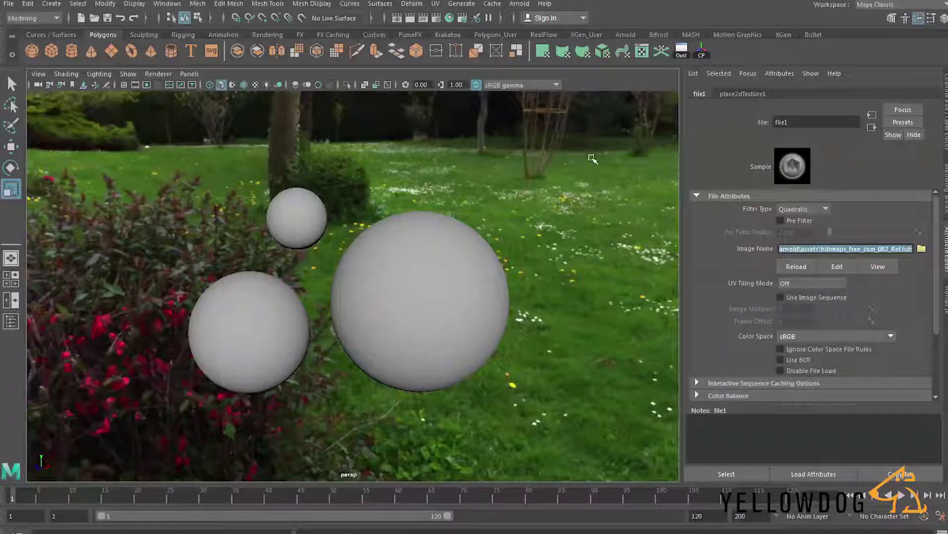
- Create an aiSky node as the environment background in the Arnold render settings
click(436, 18)
click(282, 107)
drag(291, 89, 296, 67)
click(247, 128)
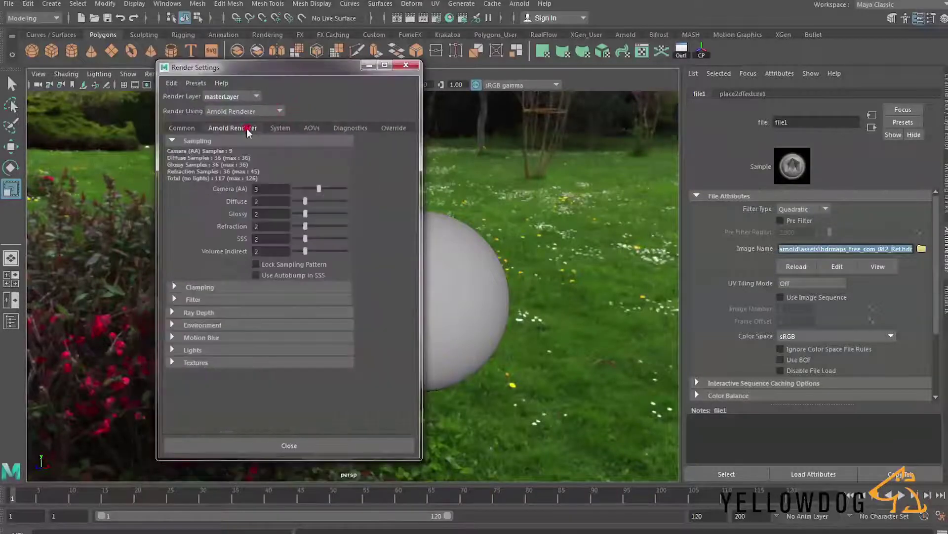
click(191, 325)
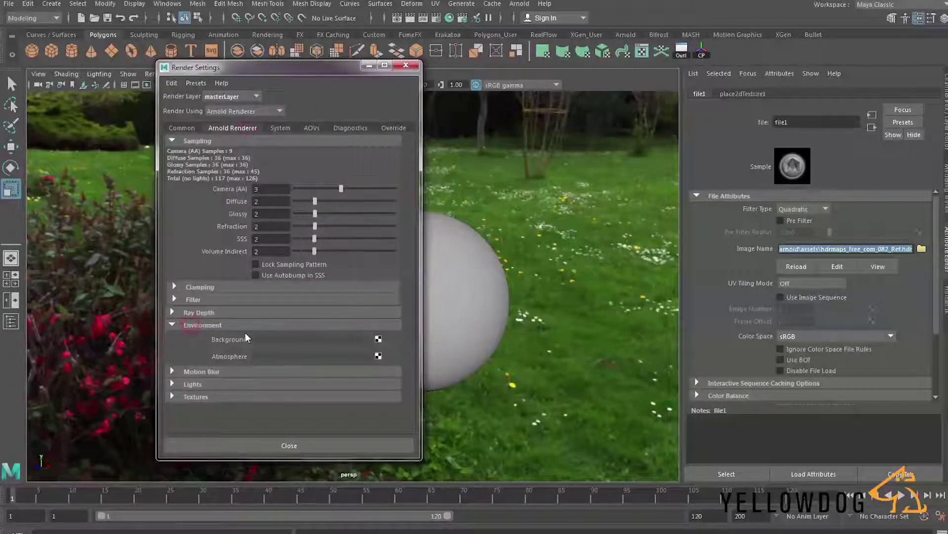
click(378, 339)
click(400, 353)
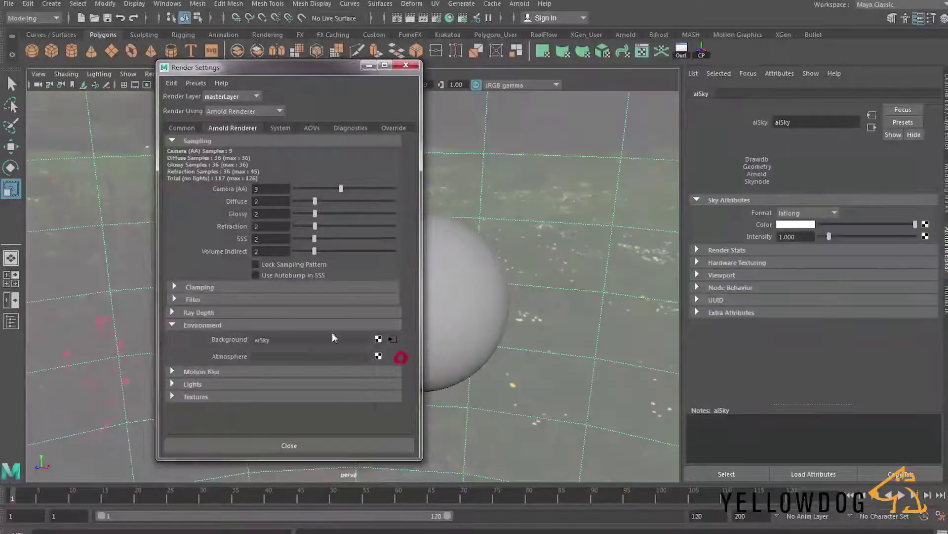
- Map the aiSky color with a File texture using the copied path to hdrmaps_free_com_082_Ref.hdr
click(925, 225)
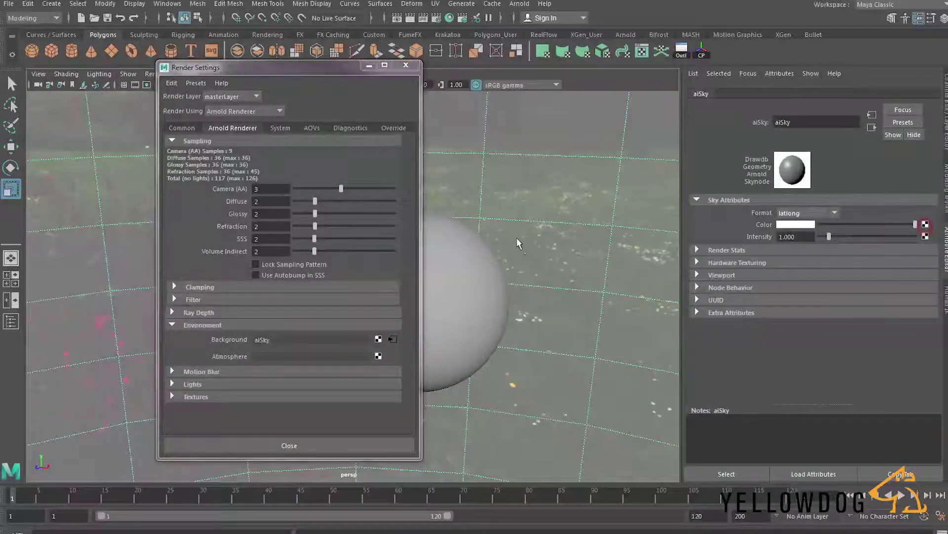
click(405, 277)
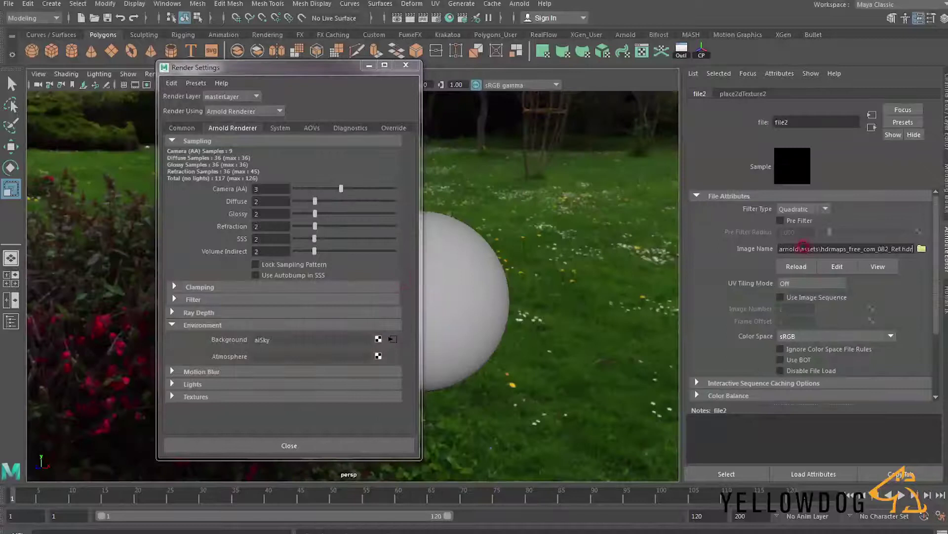
- In the aiSky render stats, disable Casts Shadows, Visible in Diffuse and Visible in Glossy, enable Visible in Refractions, and close the render settings
click(392, 339)
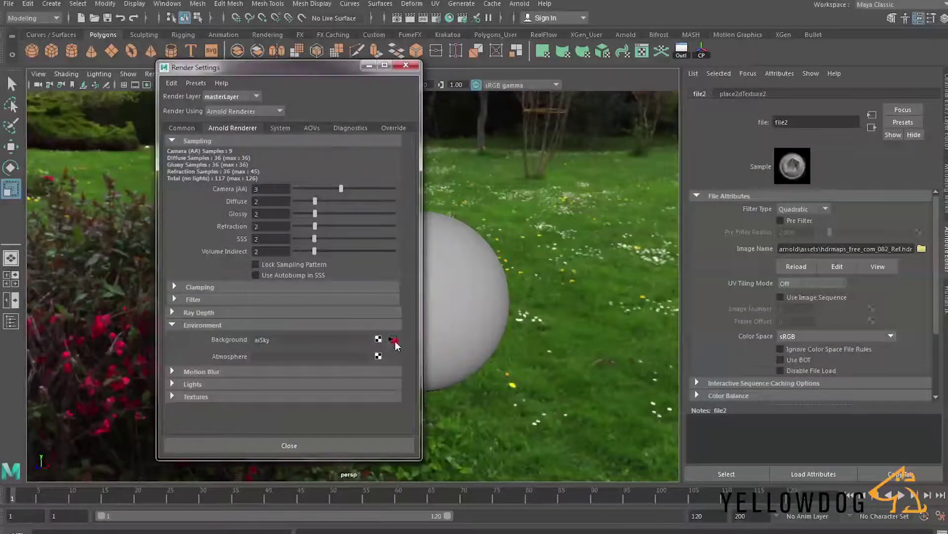
click(729, 250)
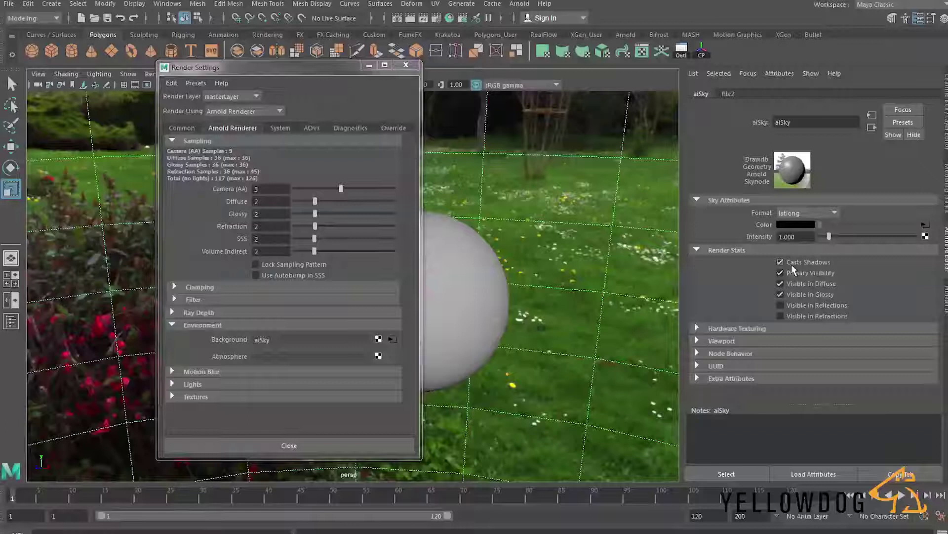
click(791, 264)
click(800, 284)
click(799, 295)
click(792, 316)
click(406, 65)
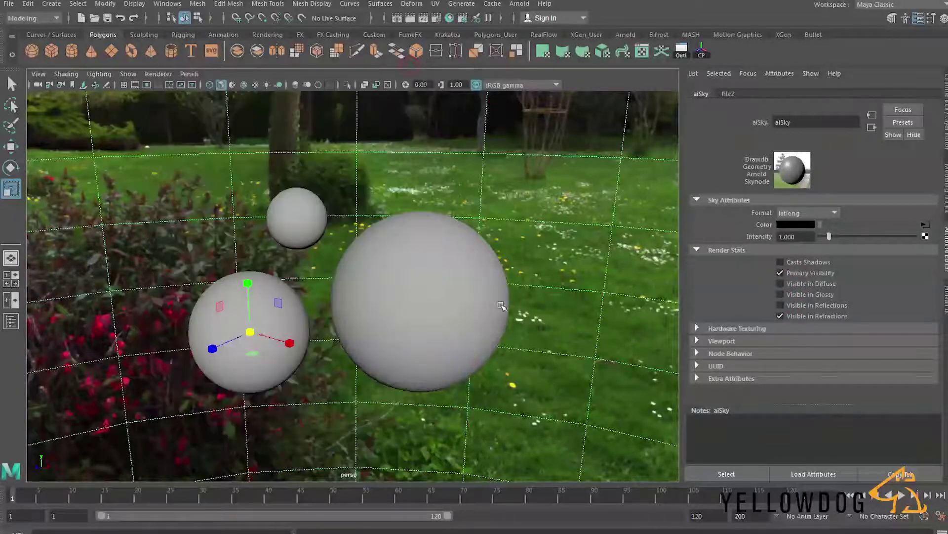
- Frame the three spheres against the garden background and render the perspective view
alt+drag(444, 303, 470, 282)
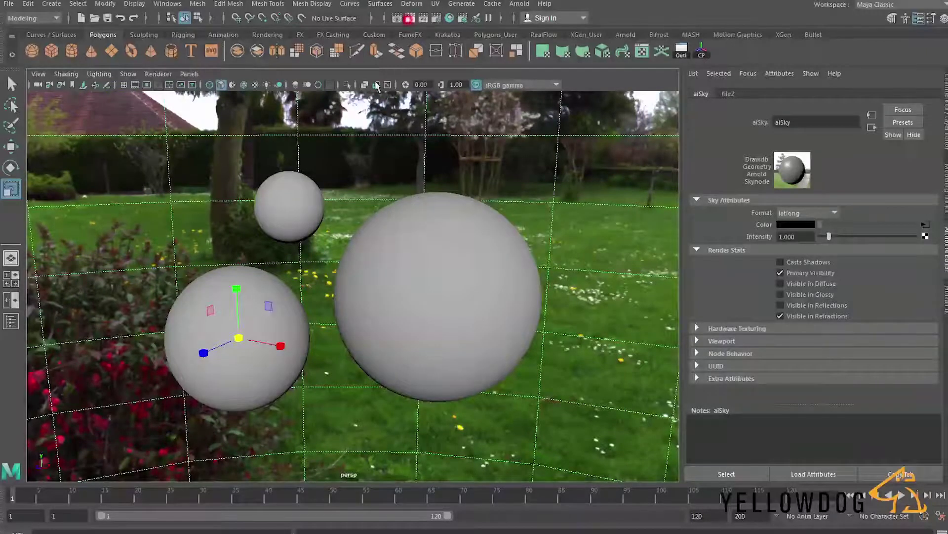
click(410, 17)
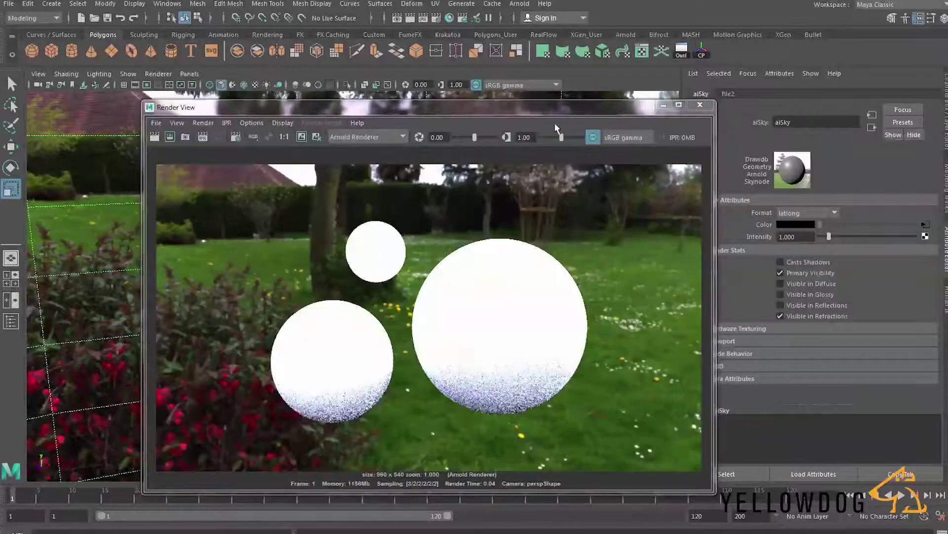
drag(561, 109, 491, 94)
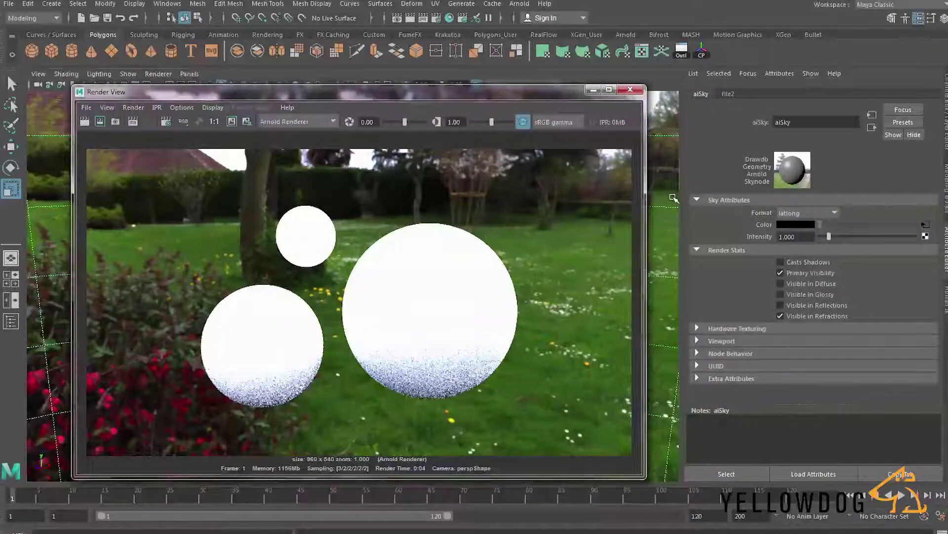
- Set the skydome light's intensity to 0.1, render the scene again, and close the render window
click(666, 195)
click(52, 247)
click(663, 282)
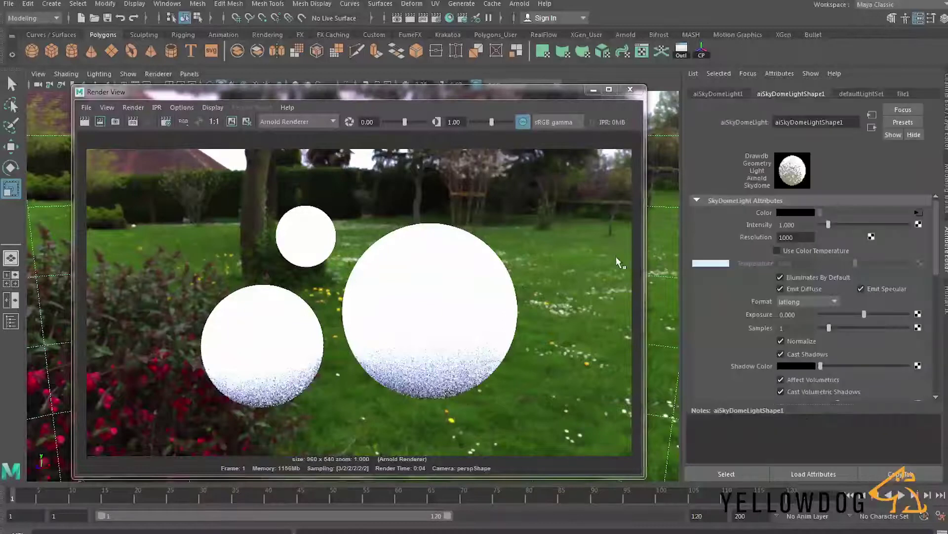
drag(804, 225, 767, 225)
text(0.1)
key(Return)
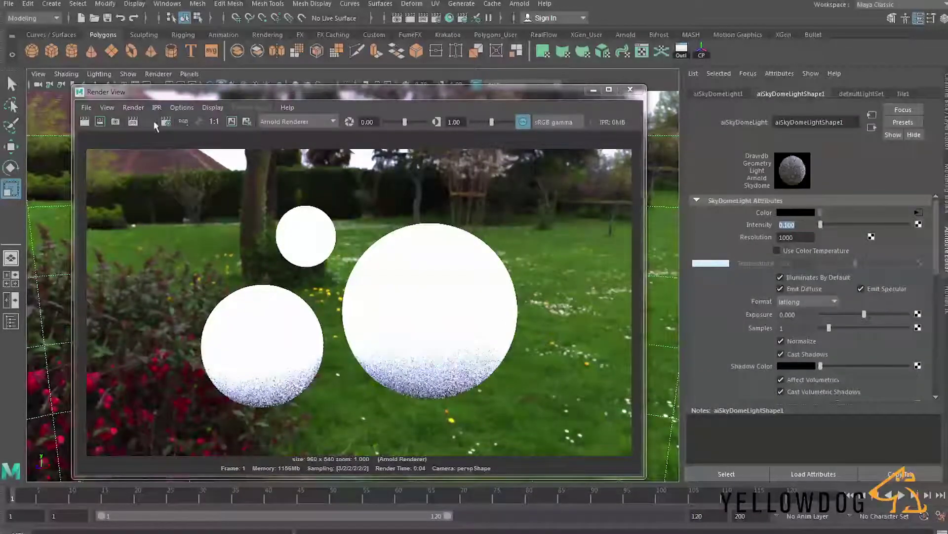
click(85, 121)
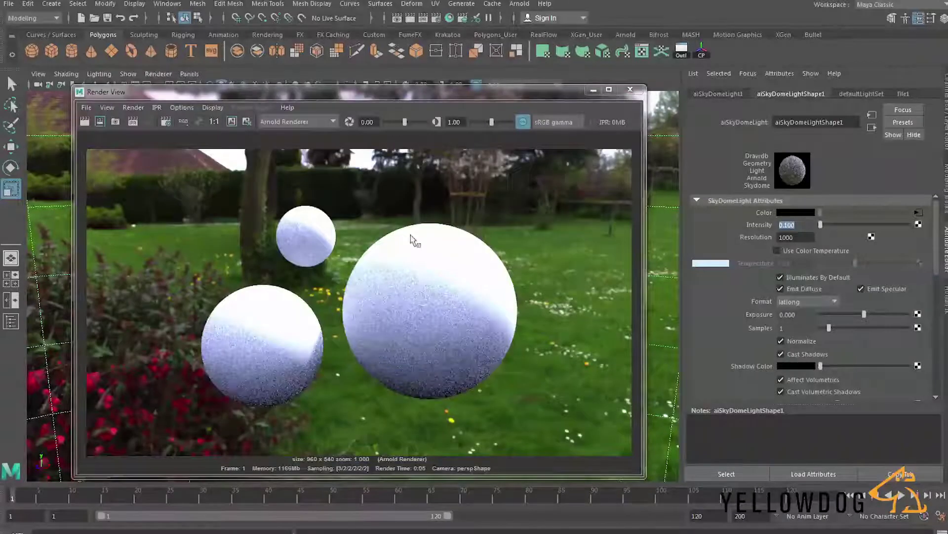
click(629, 89)
- Assign a new Arnold aiStandard material to the large sphere
click(440, 286)
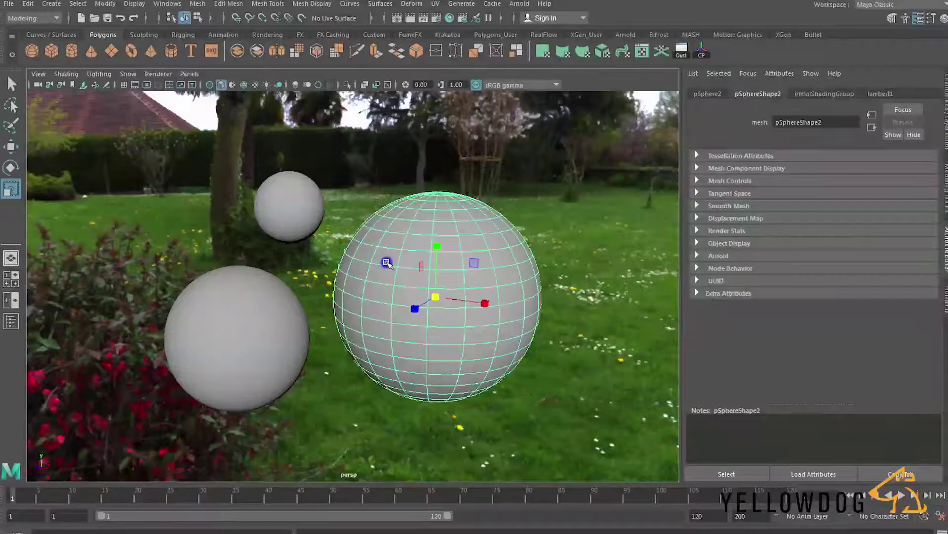
right_click(386, 242)
click(380, 531)
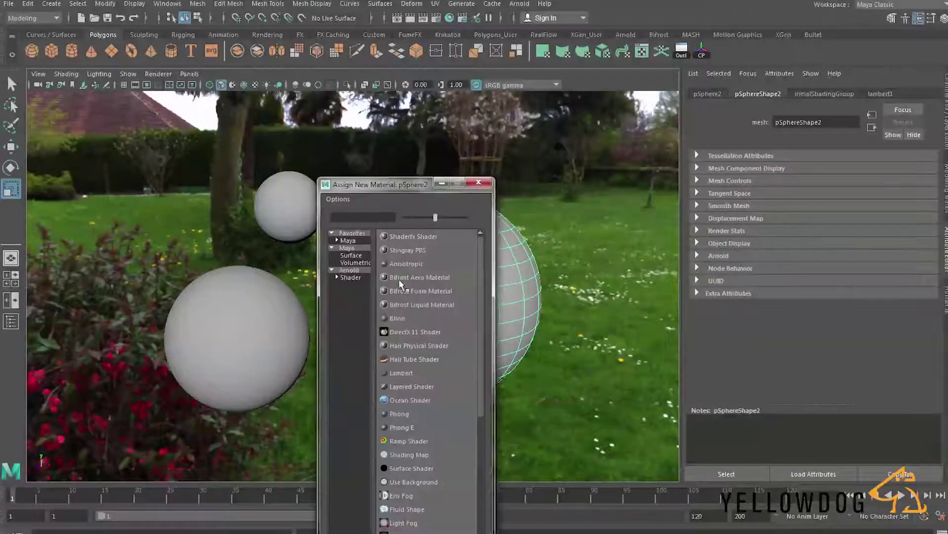
drag(401, 183, 406, 117)
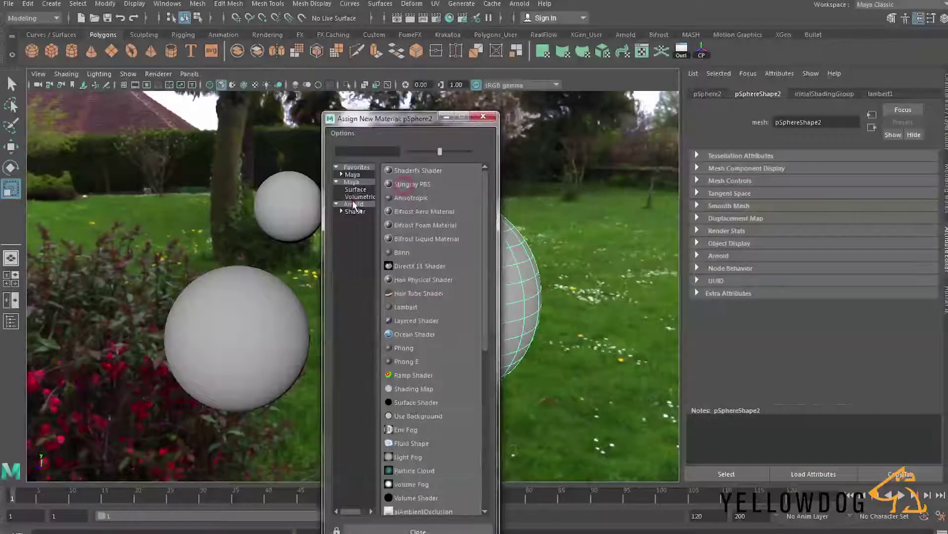
click(353, 204)
click(408, 240)
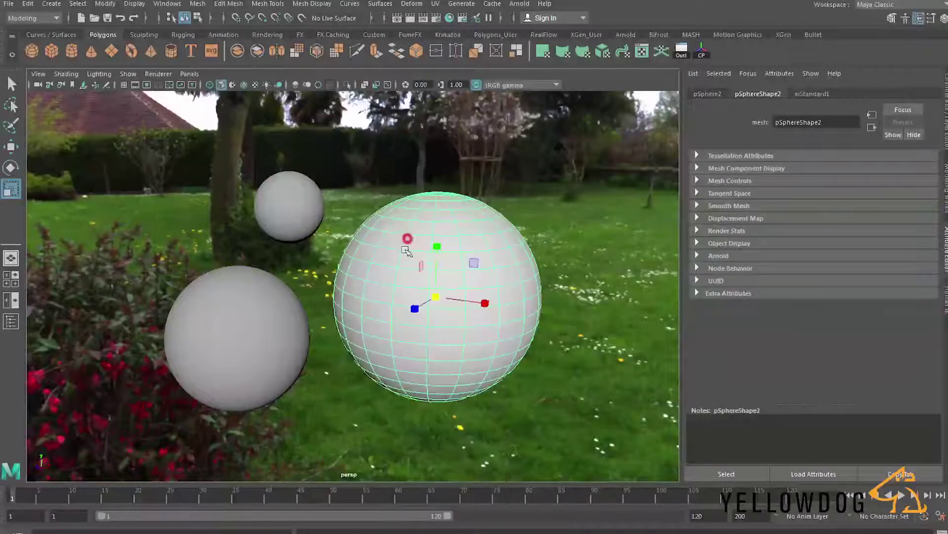
- Open the Hypershade, add the aiStandard1 material to the node graph, and maximize the editor
click(168, 4)
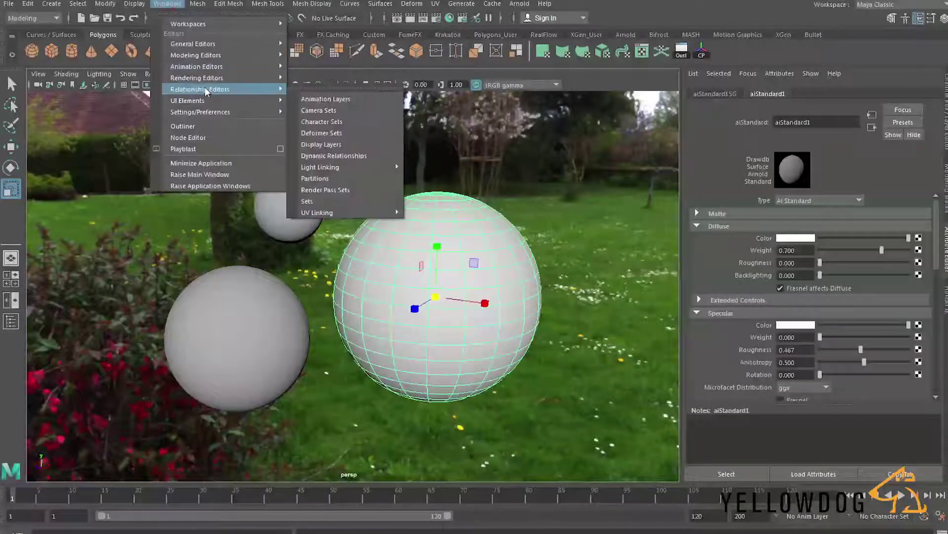
mouse_move(206, 78)
click(323, 105)
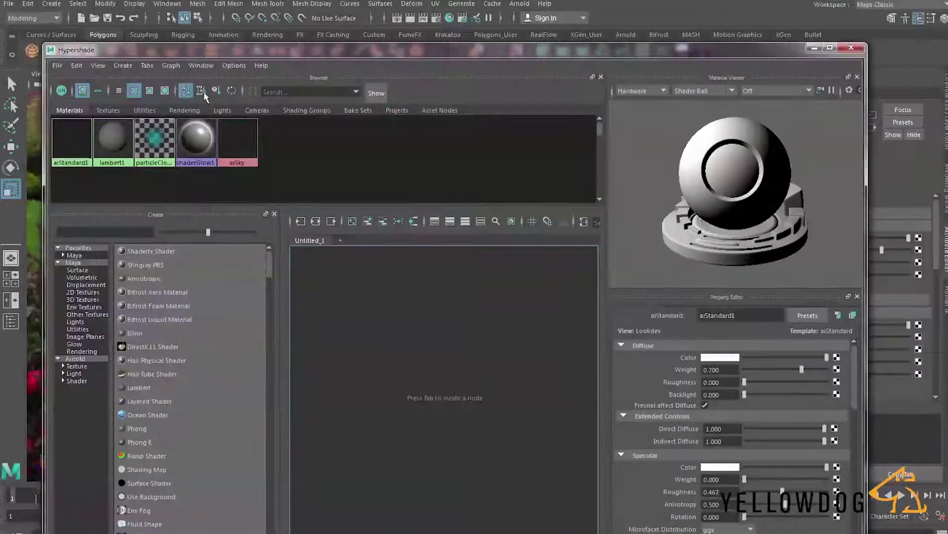
drag(72, 149, 473, 319)
double_click(528, 49)
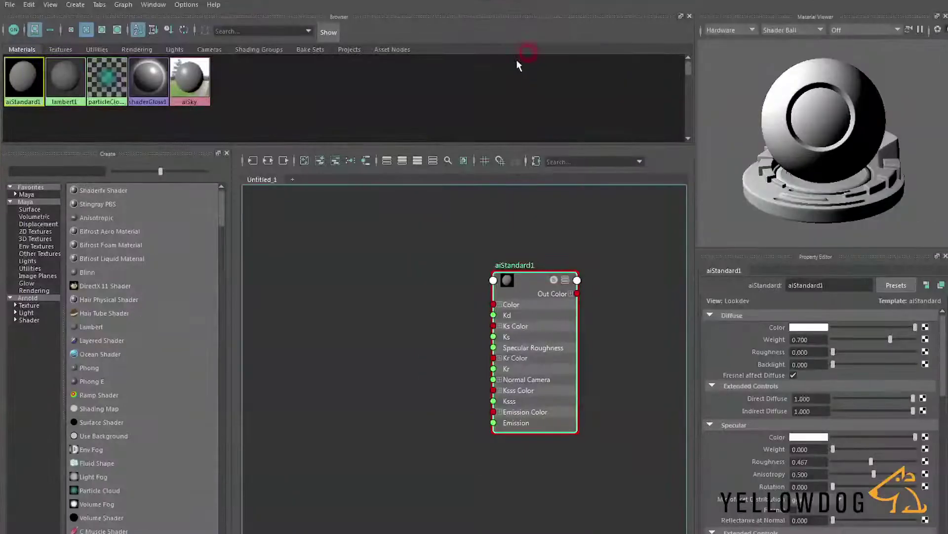
- Assign the existing aiStandard1 material to the two smaller spheres and return to the maximized Hypershade
double_click(590, 4)
drag(591, 6, 514, 432)
click(270, 343)
click(299, 202)
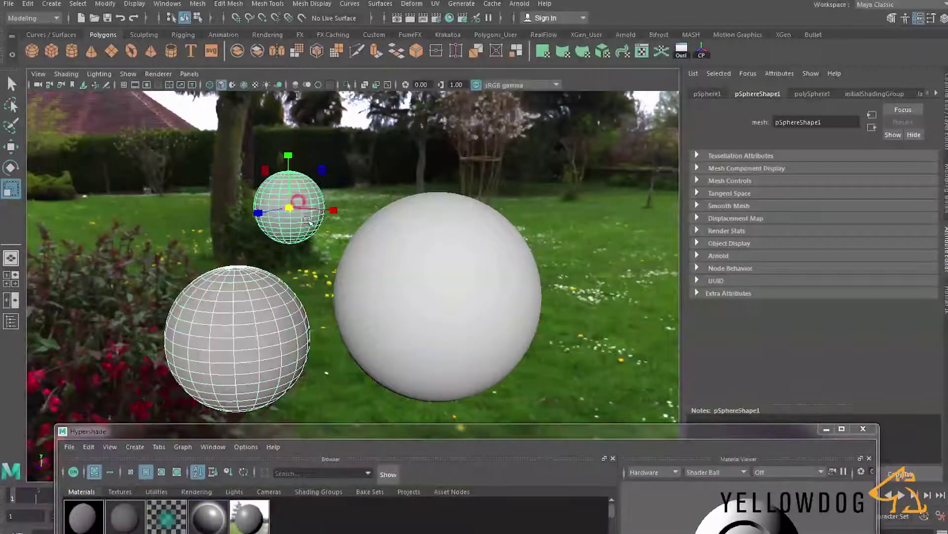
right_click(307, 216)
mouse_move(338, 530)
click(390, 530)
double_click(484, 436)
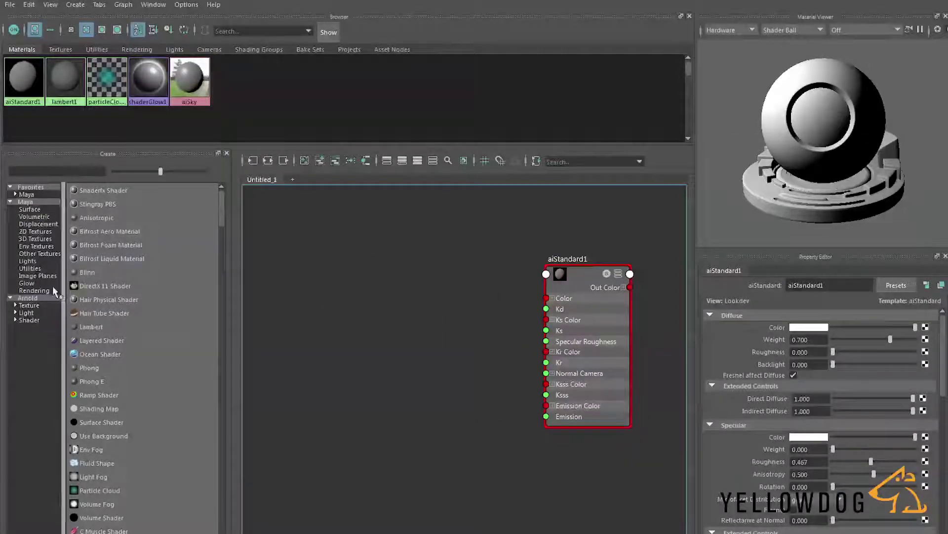
- Add a Sampler Info utility node to the graph and place it well apart from the aiStandard1 material
click(29, 268)
drag(220, 269, 131, 479)
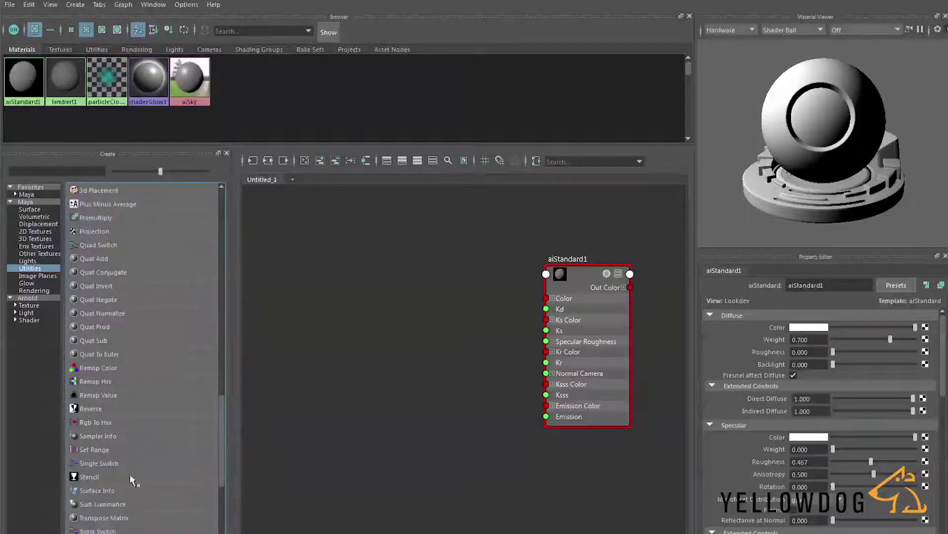
click(98, 438)
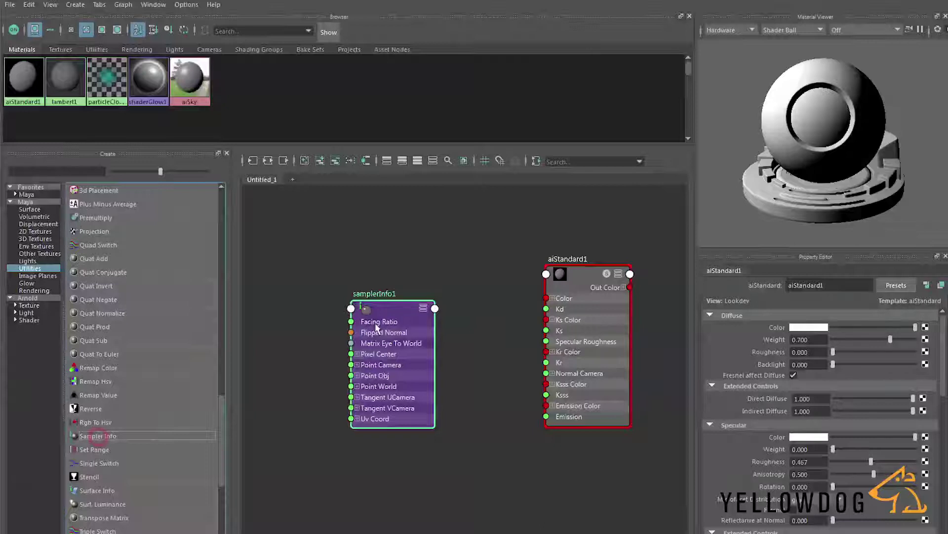
drag(381, 308, 318, 262)
drag(563, 278, 575, 267)
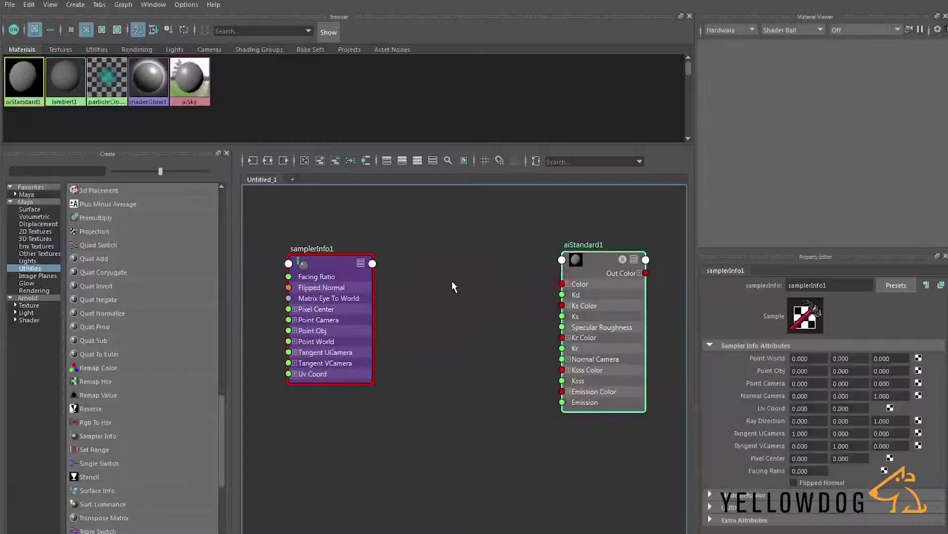
click(452, 280)
click(329, 269)
click(423, 274)
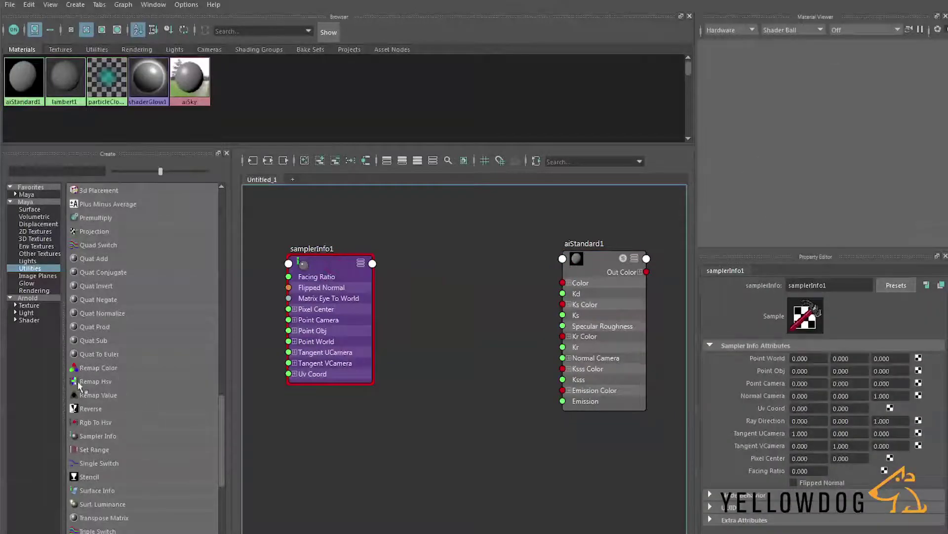
- Add a Ramp 2D texture to the graph and arrange it below the samplerInfo1 node
click(30, 231)
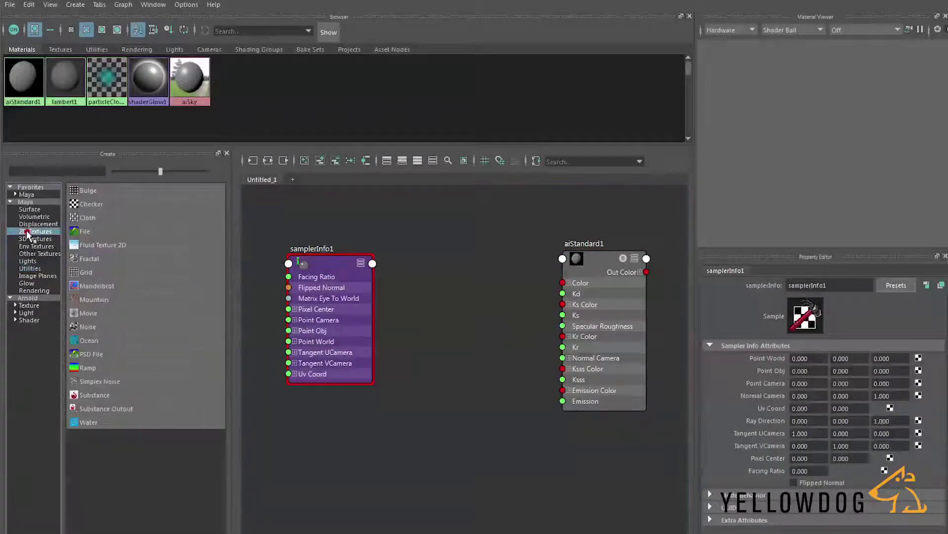
click(87, 367)
drag(410, 487, 348, 492)
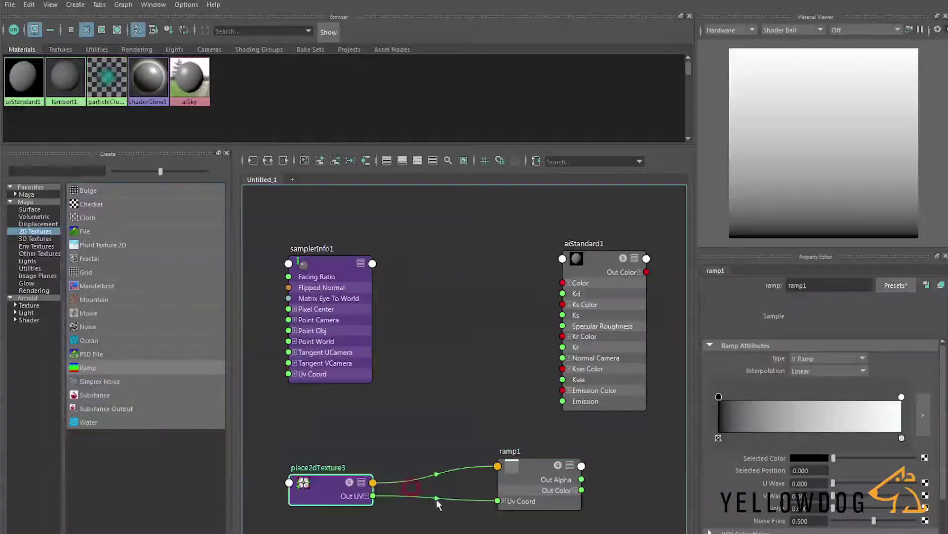
drag(527, 476, 434, 474)
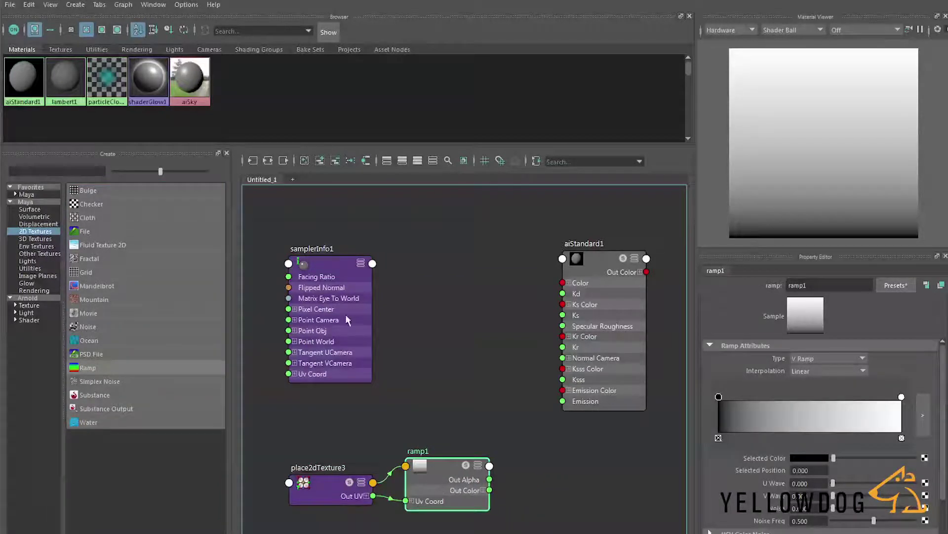
drag(336, 276, 326, 245)
drag(431, 466, 441, 464)
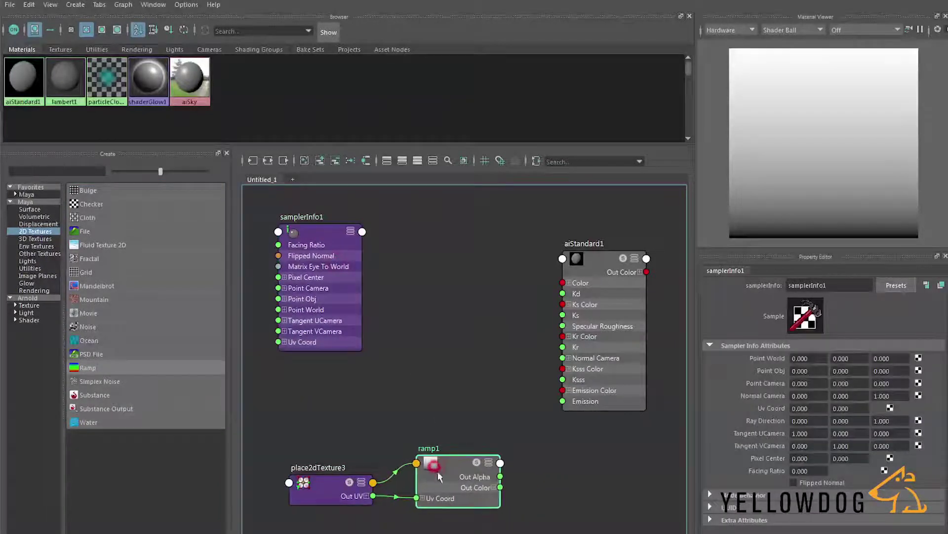
- Disconnect and delete the 2D placement node feeding ramp1
drag(413, 498, 306, 455)
click(389, 522)
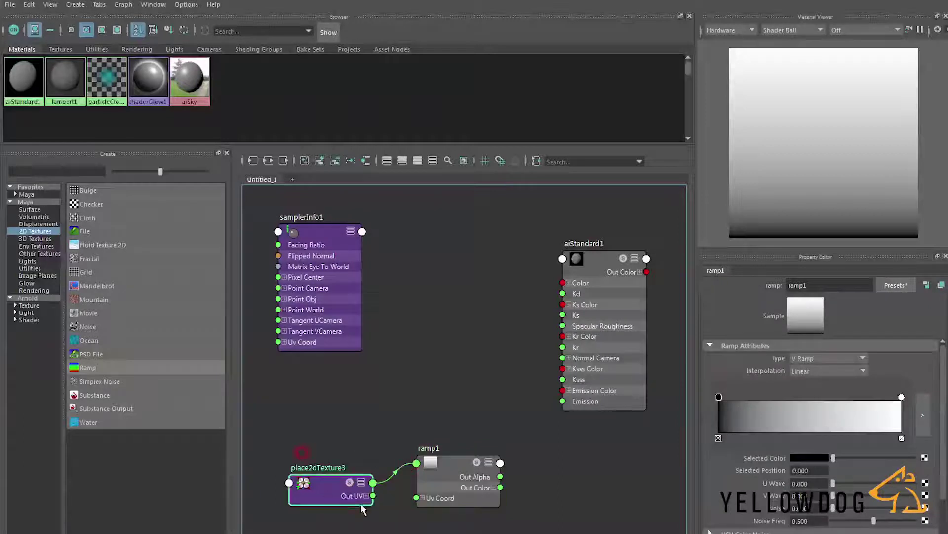
key(Delete)
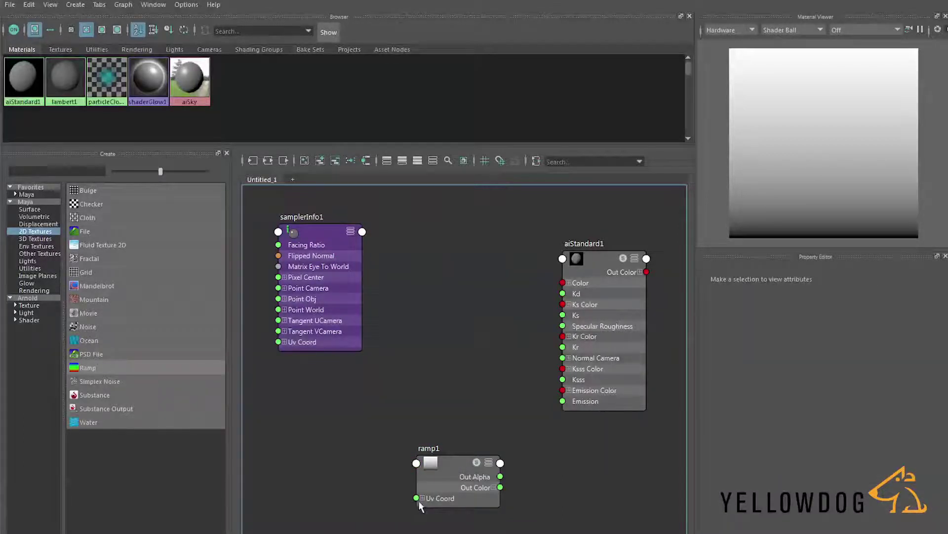
- Expand ramp1's Uv Coord and connect samplerInfo1's Facing Ratio to its V Coord
click(423, 498)
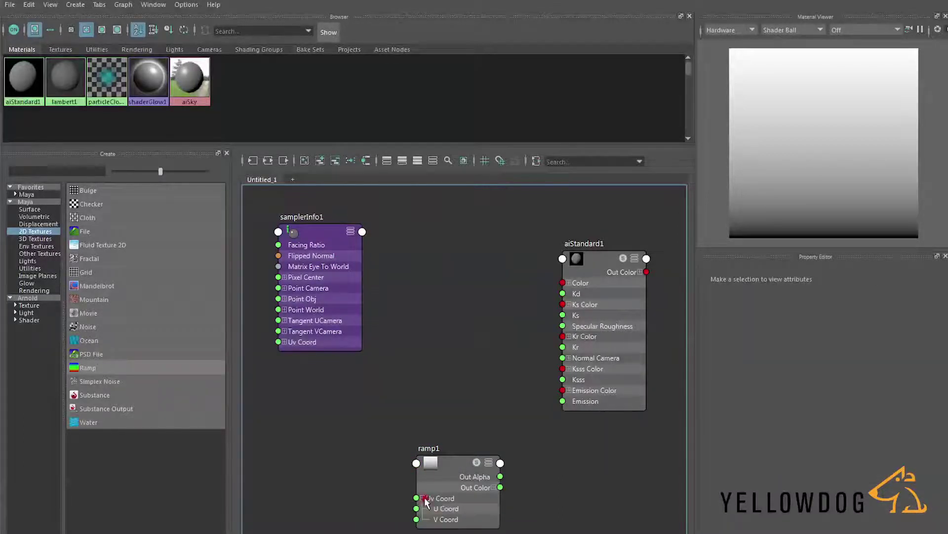
click(362, 232)
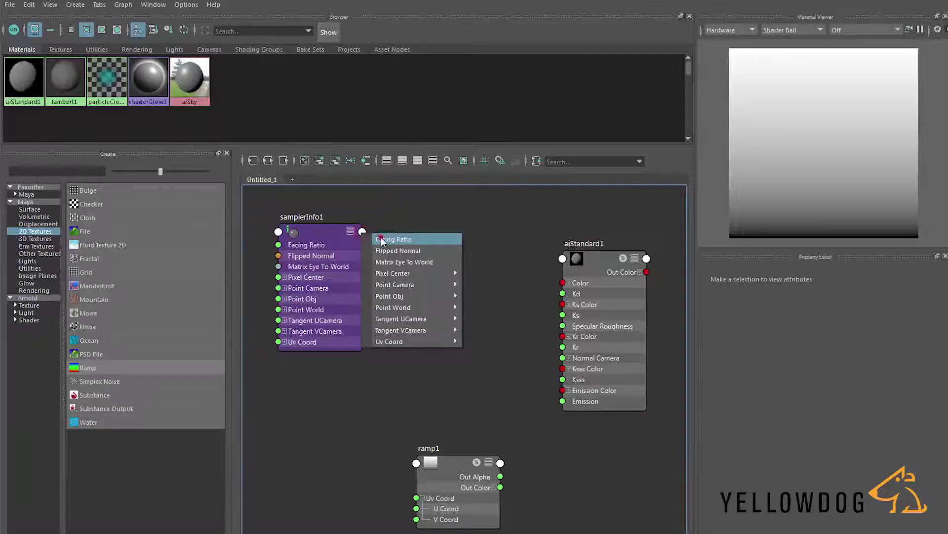
click(381, 239)
click(416, 519)
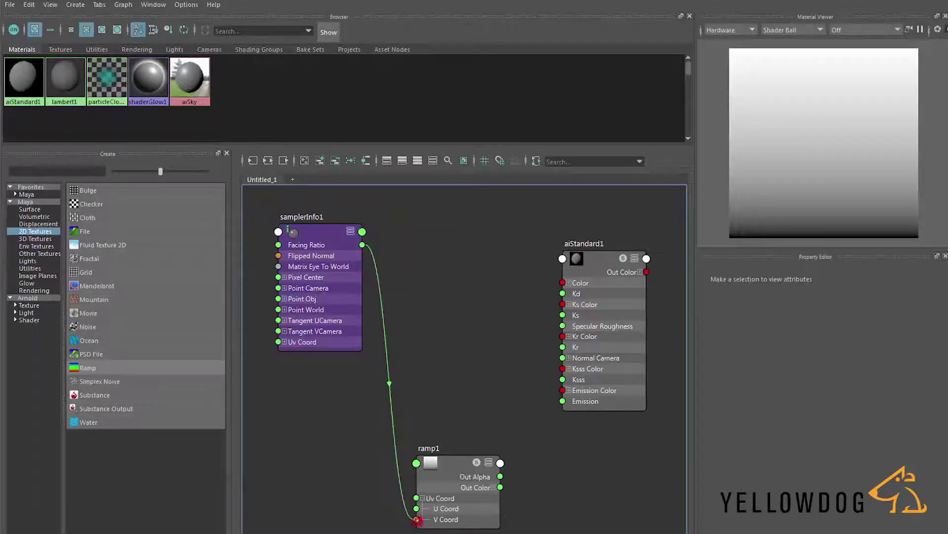
- Duplicate ramp1, place the copy above it, and connect samplerInfo1's Facing Ratio to the copy's V Coord
drag(443, 457, 420, 464)
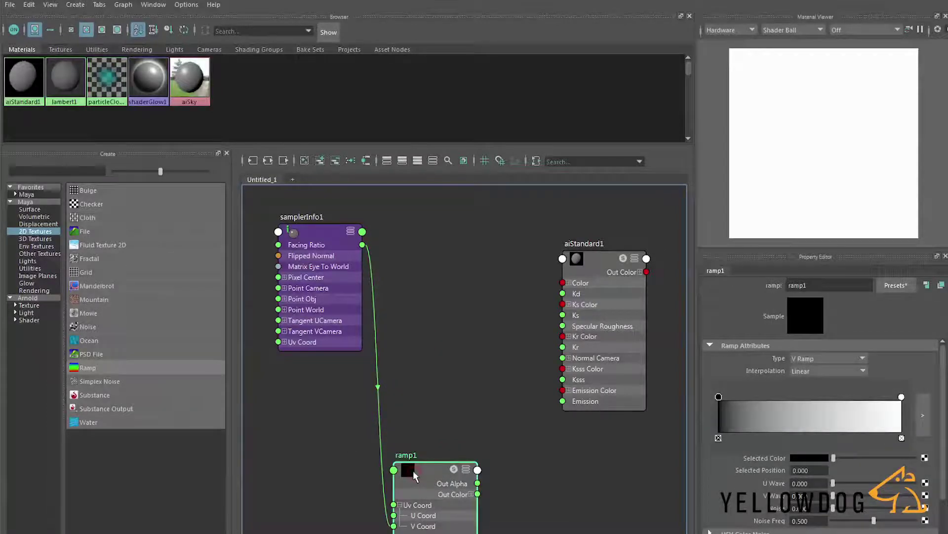
key(ctrl+d)
drag(450, 315, 436, 284)
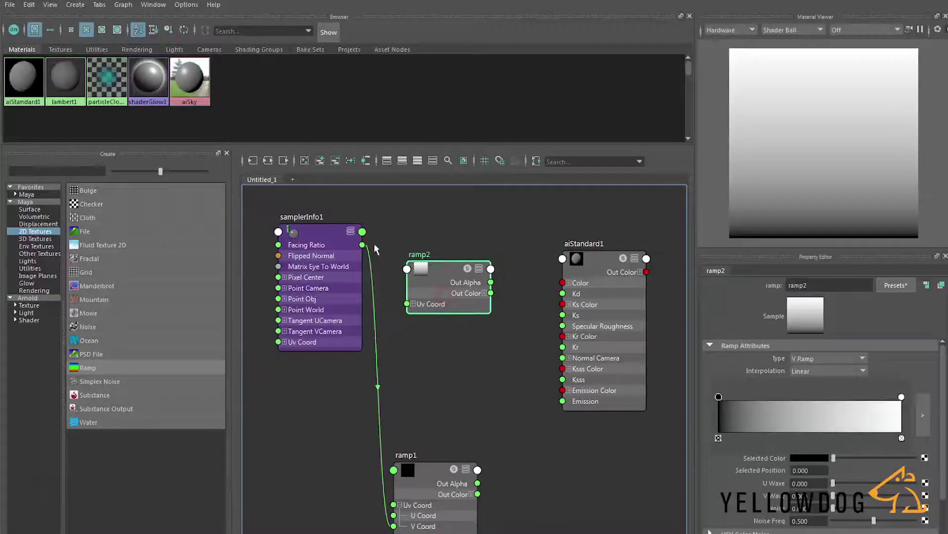
click(414, 304)
drag(363, 244, 407, 326)
drag(448, 270, 434, 269)
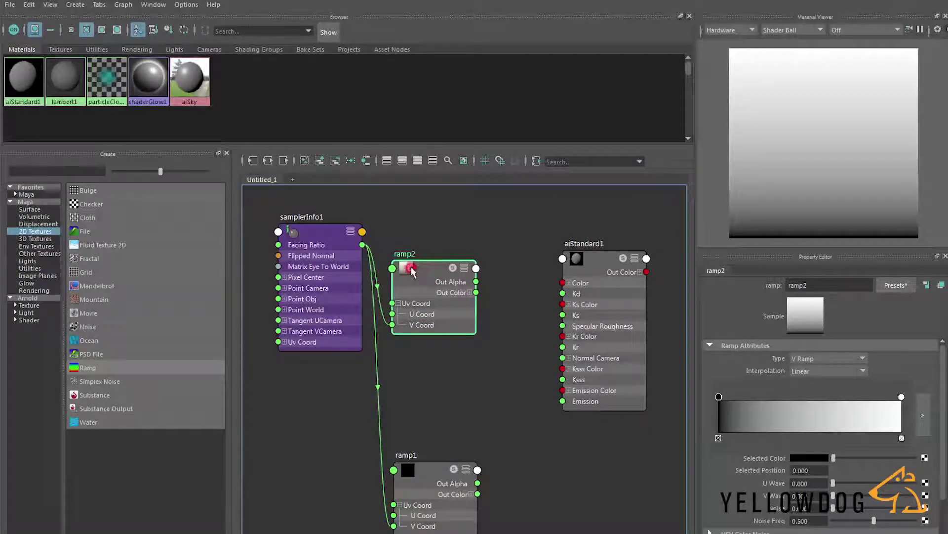
- Remove ramp2's black color entry and set the remaining white entry to pure saturated red
click(718, 437)
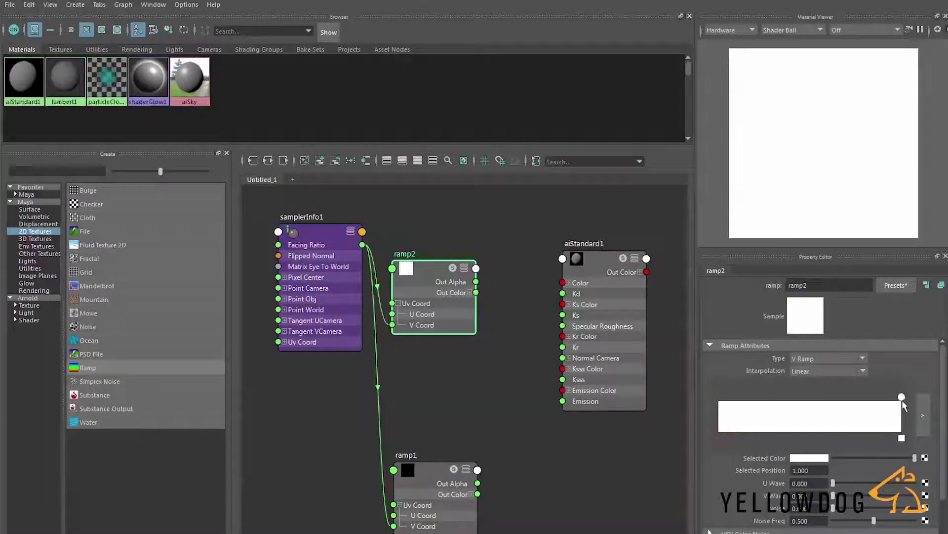
click(810, 458)
click(846, 501)
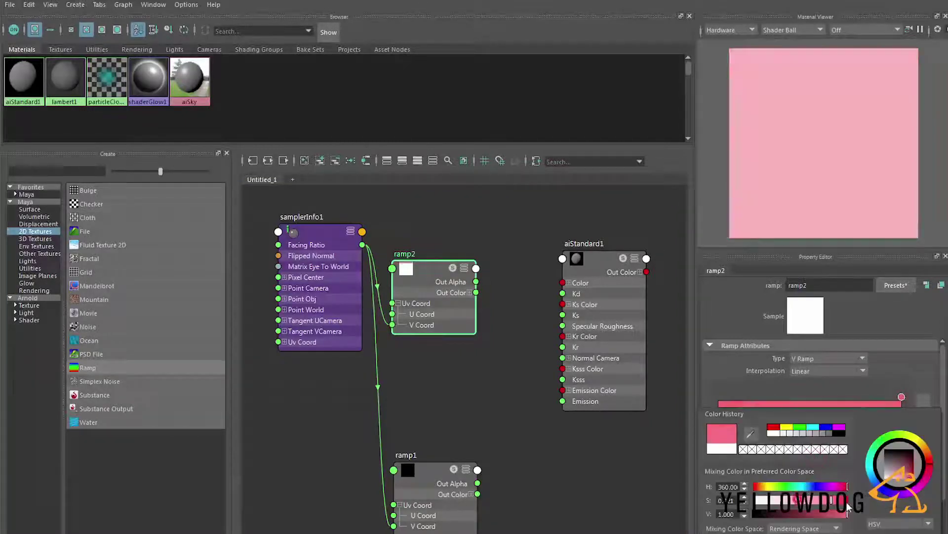
drag(848, 503, 852, 501)
- Spread samplerInfo1 and ramp2 away from aiStandard1 to leave room for another node between them
drag(444, 271, 451, 258)
drag(323, 227, 302, 233)
drag(429, 263, 403, 248)
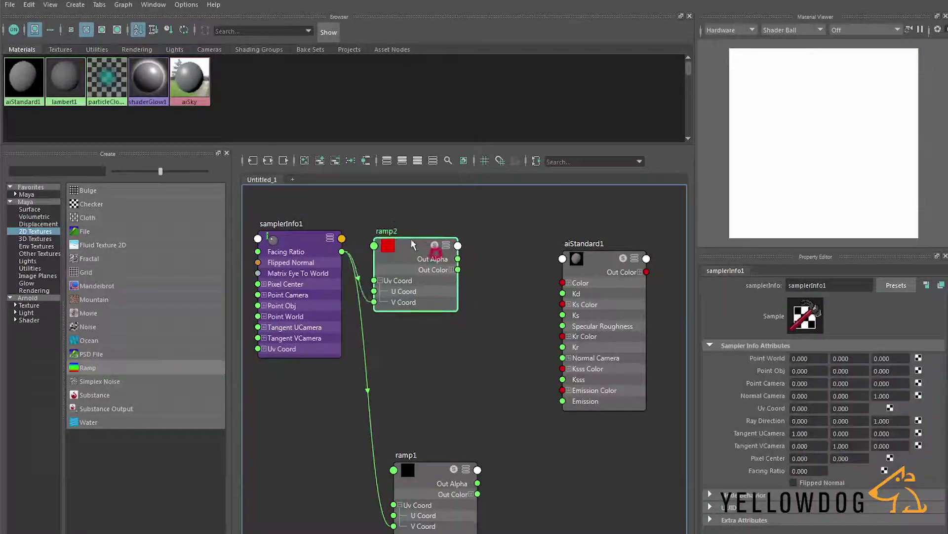
drag(588, 262, 593, 260)
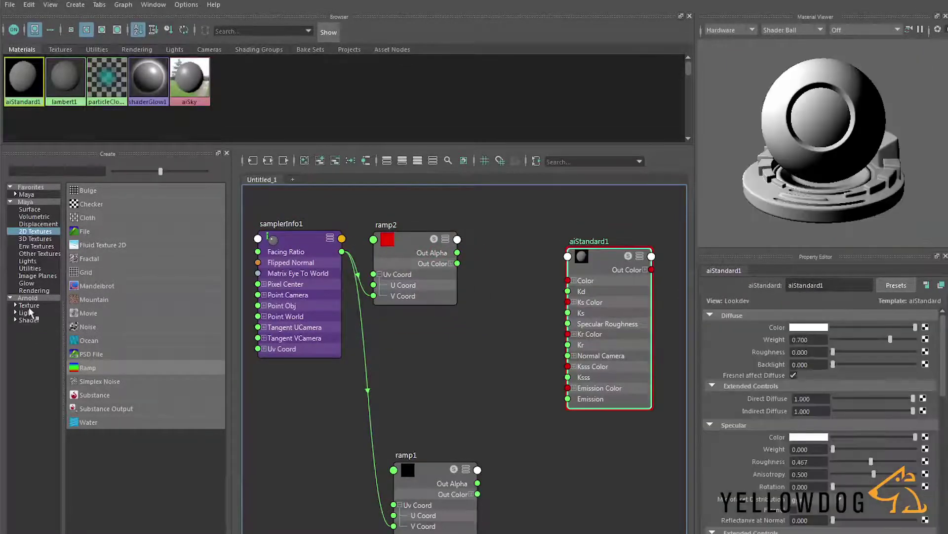
- Add a Remap Hsv utility node and place it between ramp2 and aiStandard1
click(30, 268)
drag(222, 268, 226, 454)
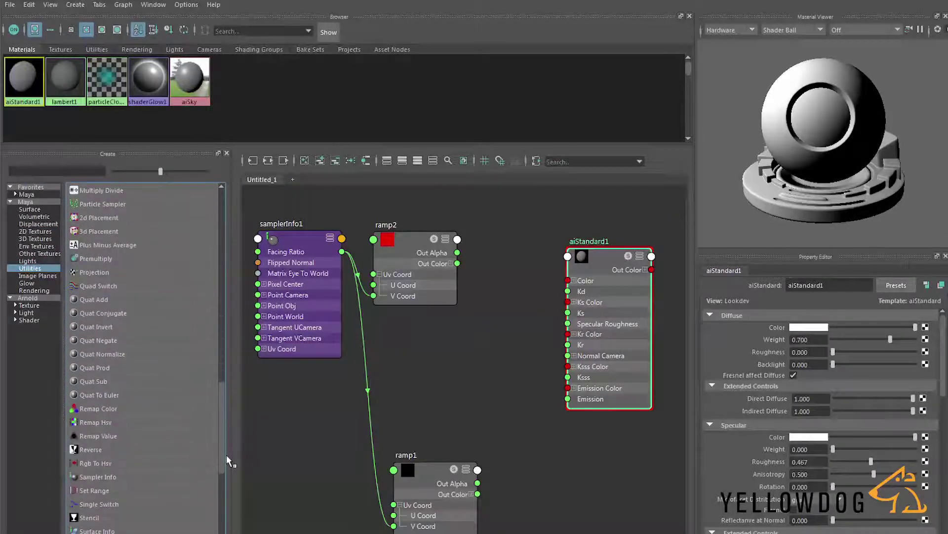
click(96, 422)
click(443, 370)
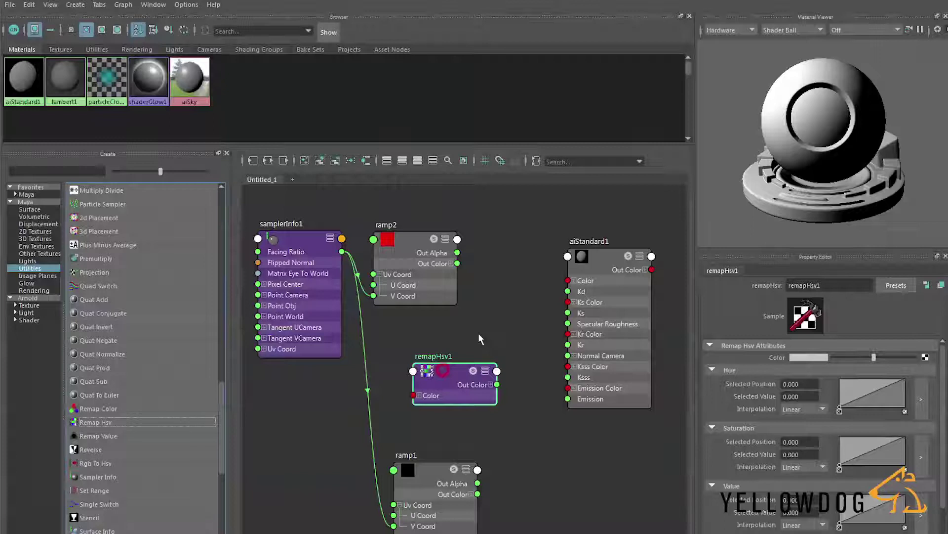
drag(435, 381, 473, 346)
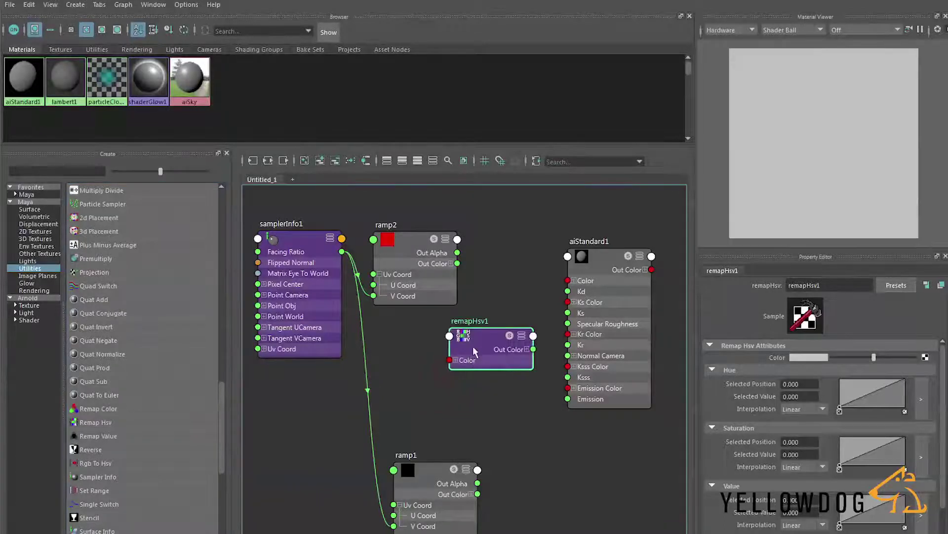
scroll(531, 302, down, 3)
click(575, 279)
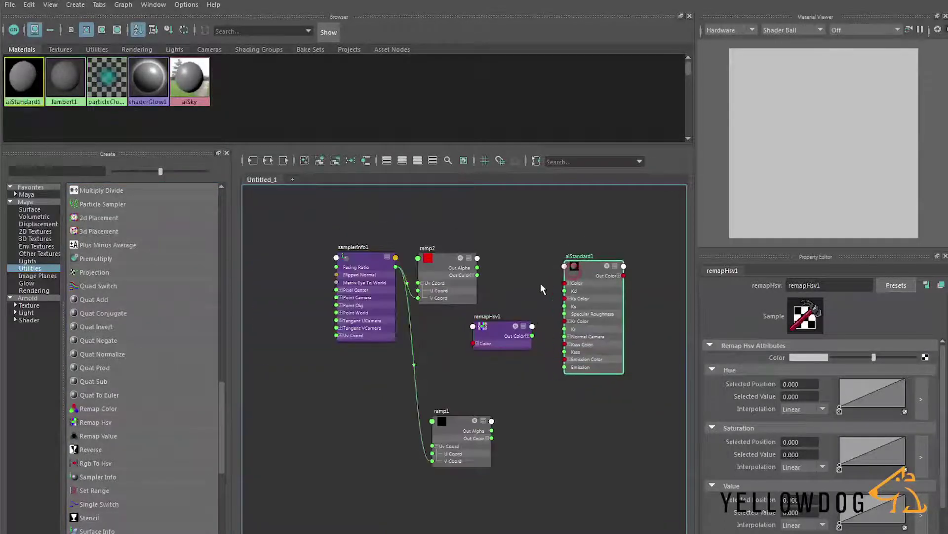
scroll(531, 298, up, 3)
click(395, 247)
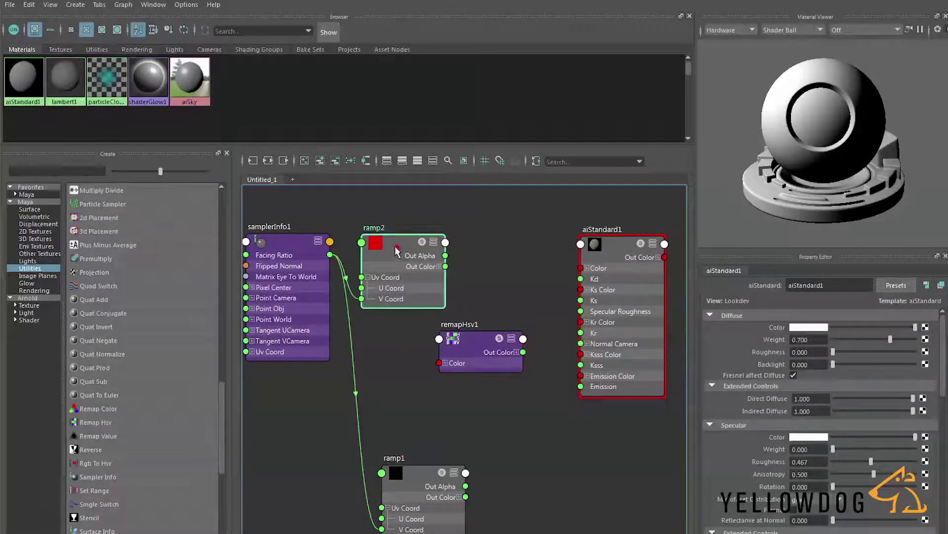
drag(471, 338, 502, 262)
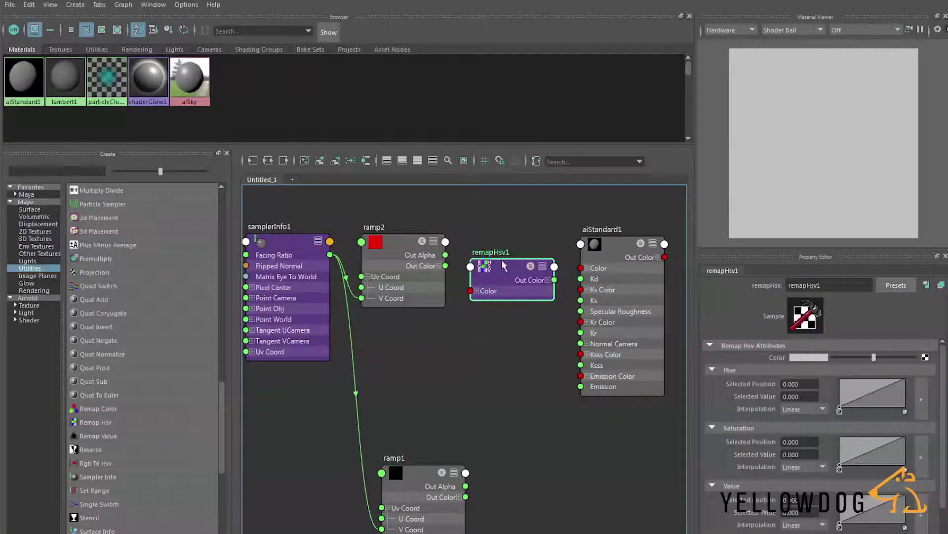
- Connect ramp2's Out Color to remapHsv1's Color, and remapHsv1's Out Color to aiStandard1's Color
click(476, 326)
drag(446, 266, 581, 268)
click(503, 290)
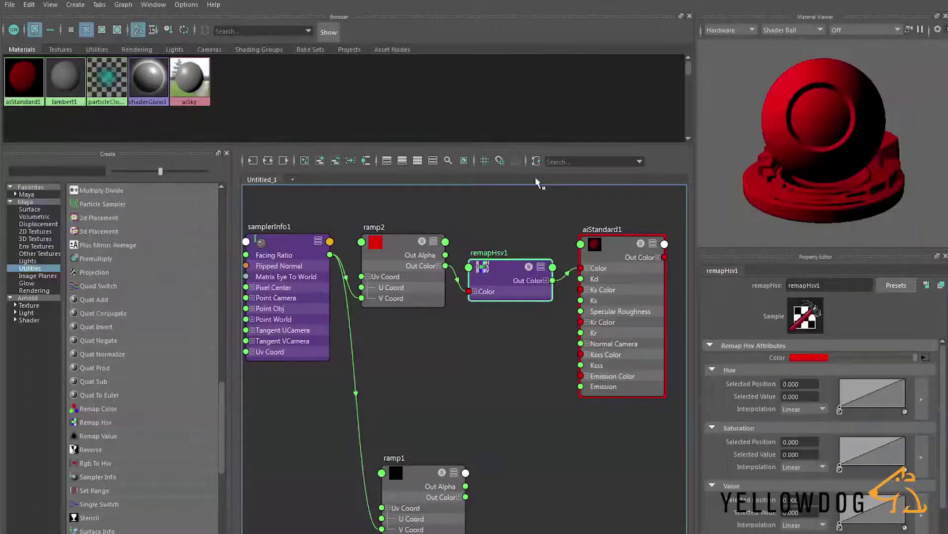
- Move ramp1 closer to the other nodes and connect it to the Hue Selected Value of remapHsv1
drag(424, 473, 432, 371)
click(503, 277)
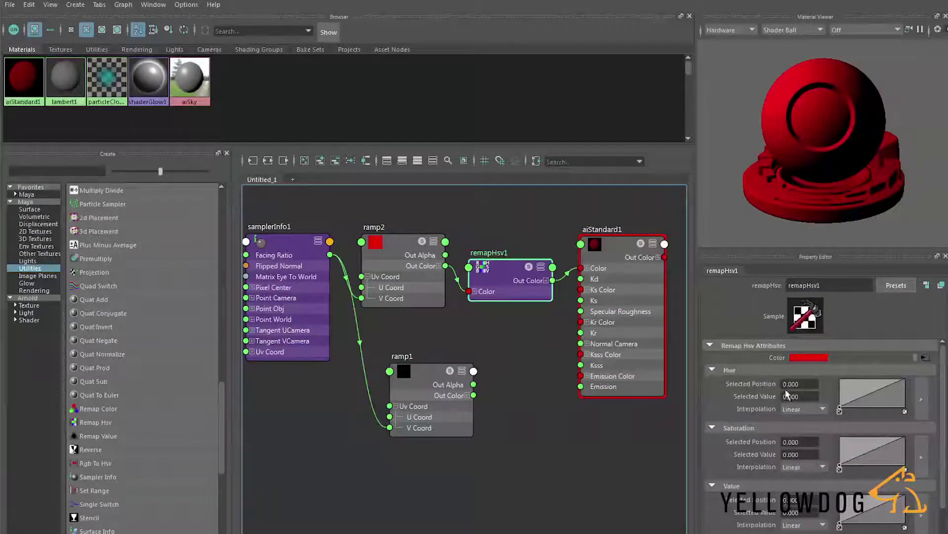
middle_drag(439, 398, 763, 395)
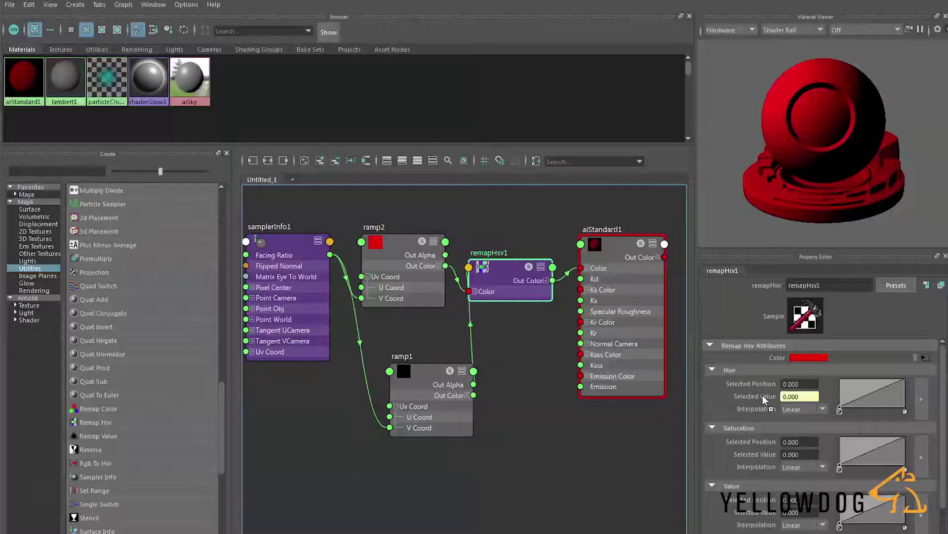
drag(525, 270, 526, 269)
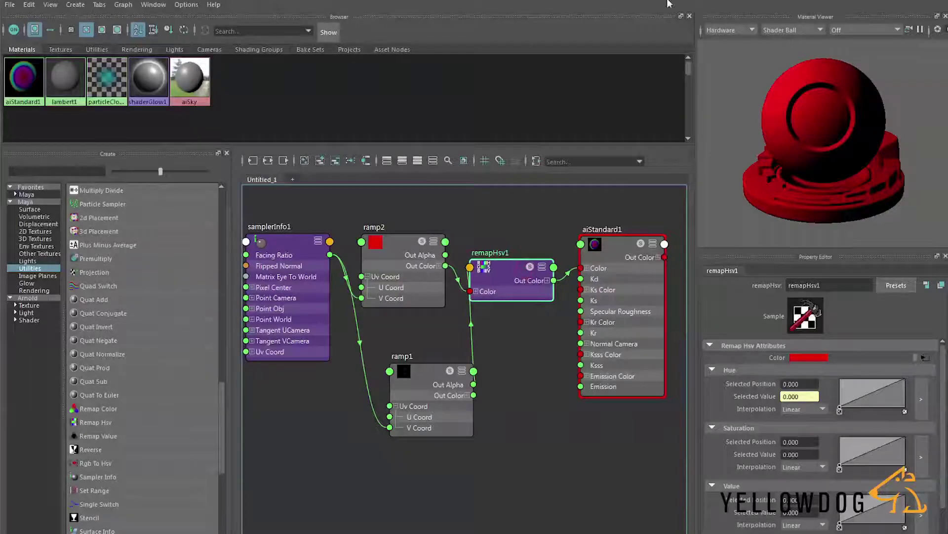
- Render the perspective view with Arnold, shrink the render window, and move the Hypershade clear of it
click(881, 1)
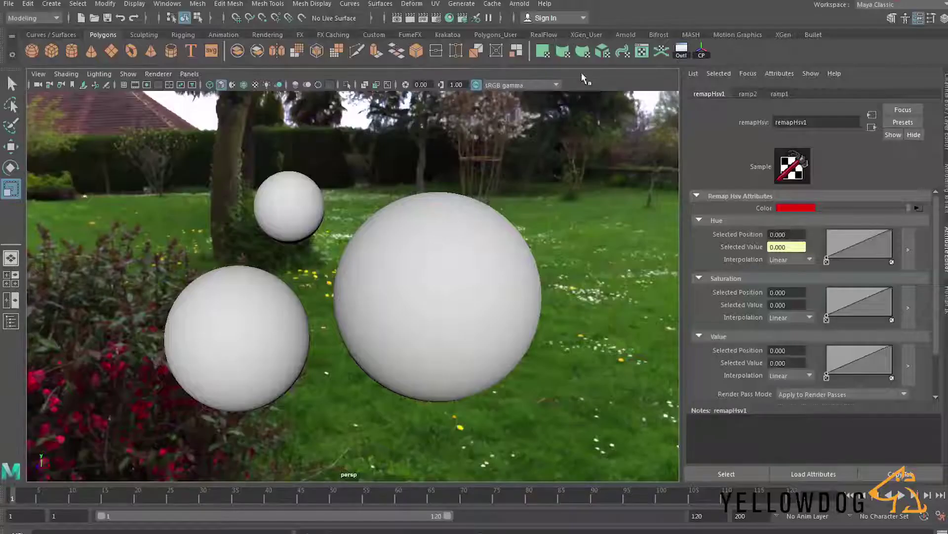
click(423, 20)
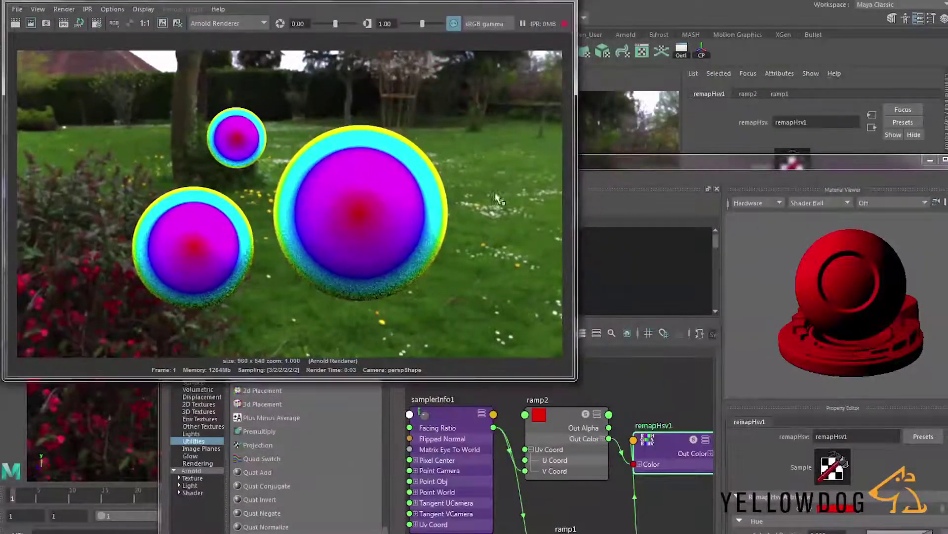
drag(575, 387, 350, 285)
drag(480, 163, 514, 30)
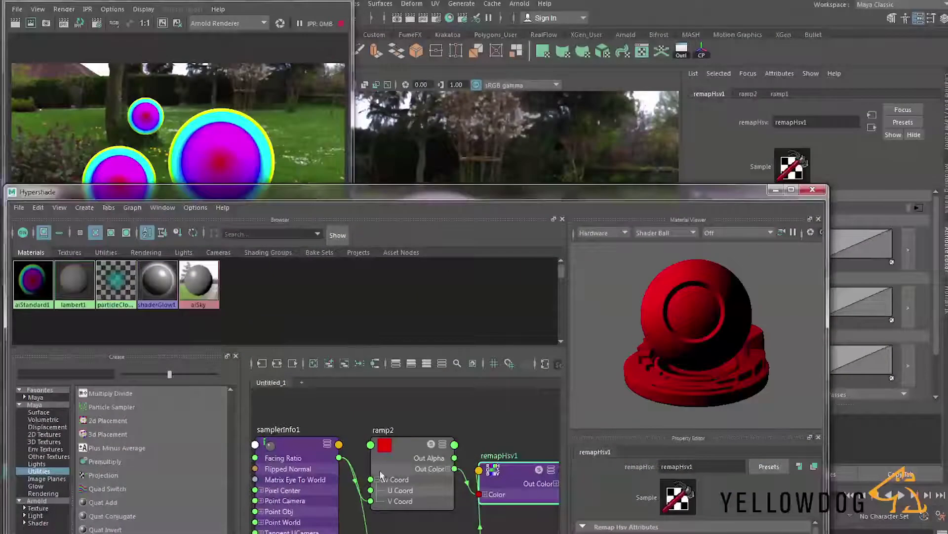
- Set ramp2's Noise to 0.3 and Noise Freq to 0.4
click(414, 450)
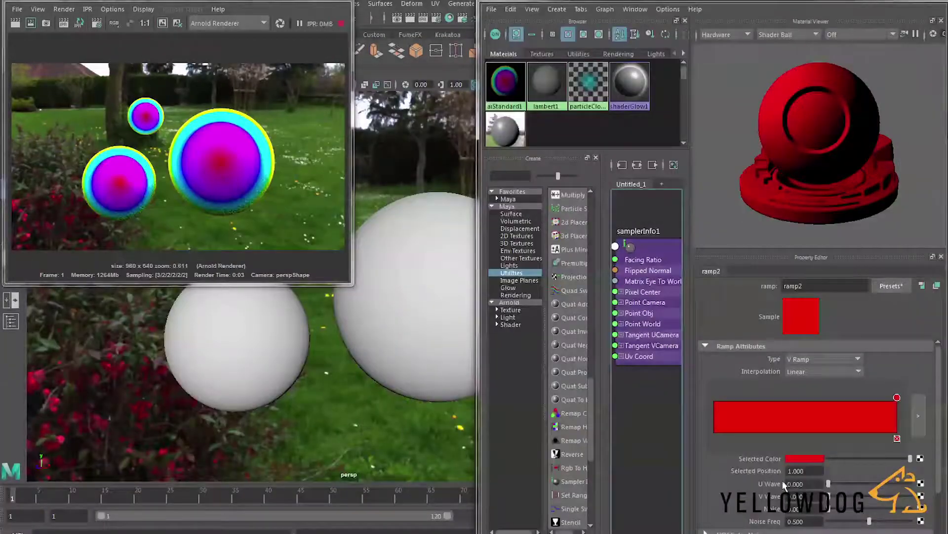
scroll(743, 465, down, 2)
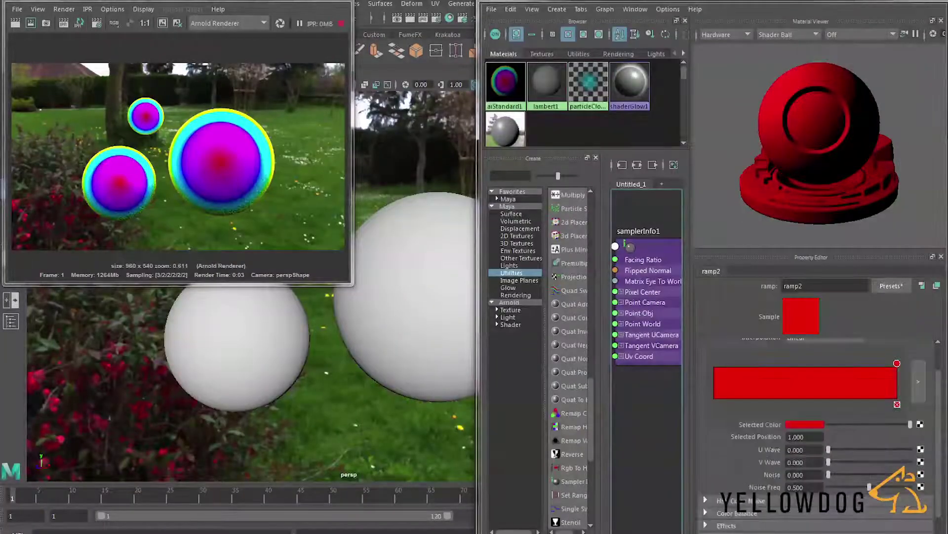
click(808, 476)
text(0.3)
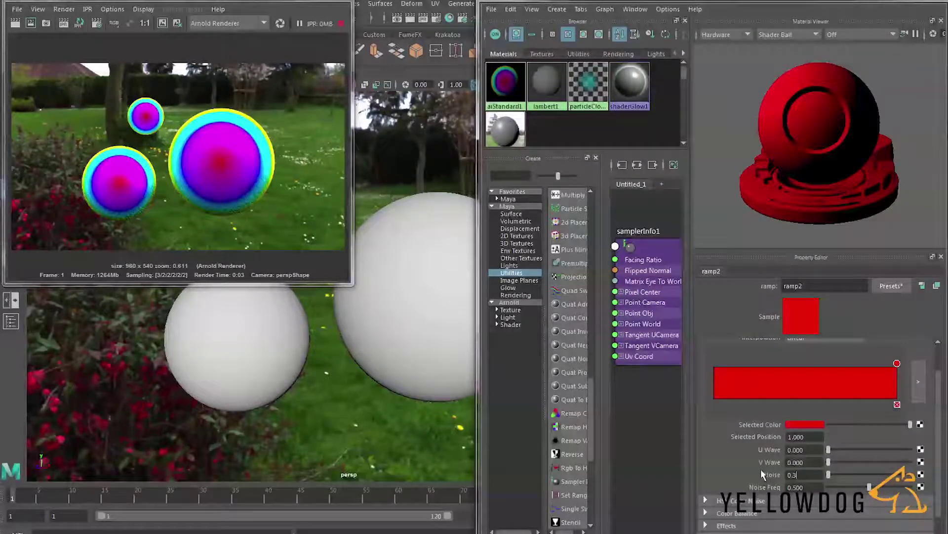
key(Tab)
text(0.4)
key(Return)
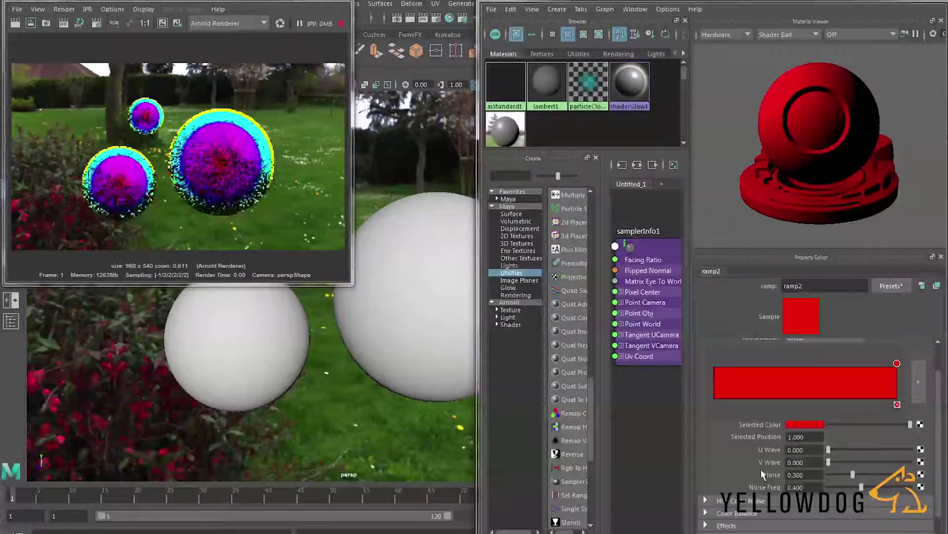
- Set ramp1's Noise to 0.3 and Noise Freq to 0.4 to match ramp2
scroll(649, 410, down, 2)
alt+middle_drag(648, 410, 543, 424)
click(645, 414)
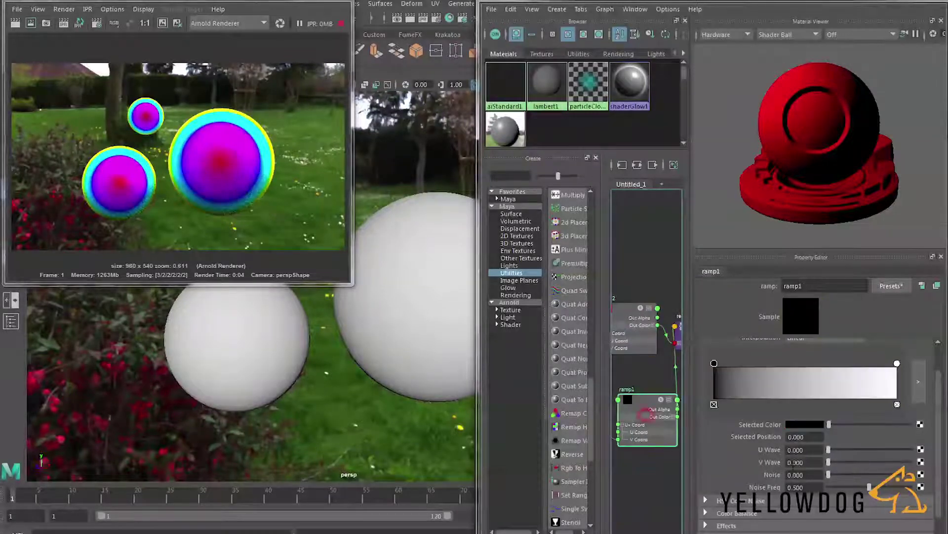
drag(809, 473, 750, 472)
text(0.3)
key(Tab)
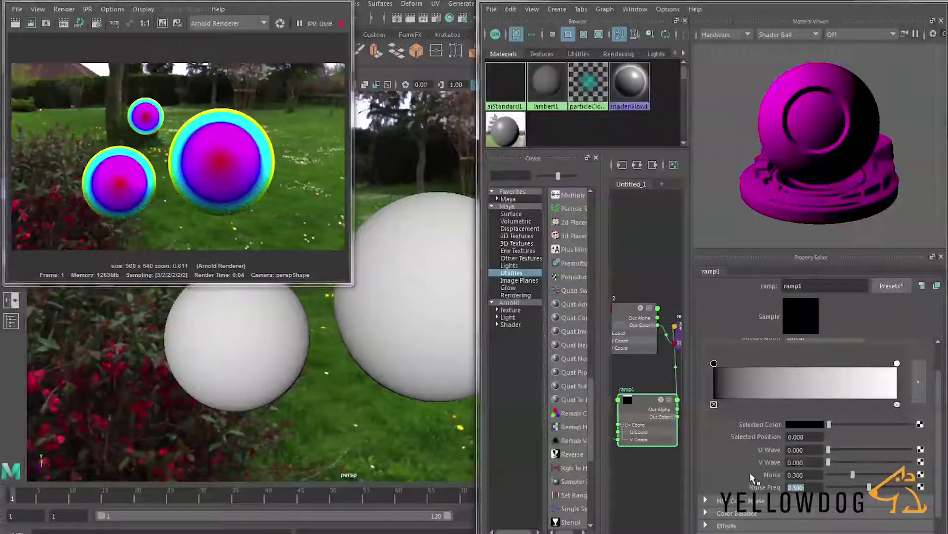
text(0.4)
key(Return)
- Enlarge the Render View and reposition the windows to examine the noise pattern on the spheres
drag(352, 284, 716, 513)
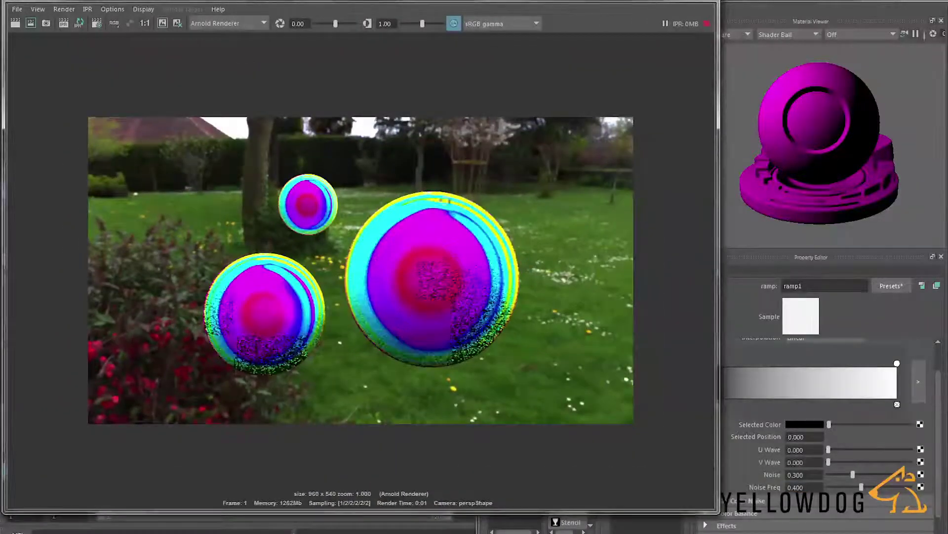
drag(513, 2, 495, 24)
drag(556, 24, 231, 72)
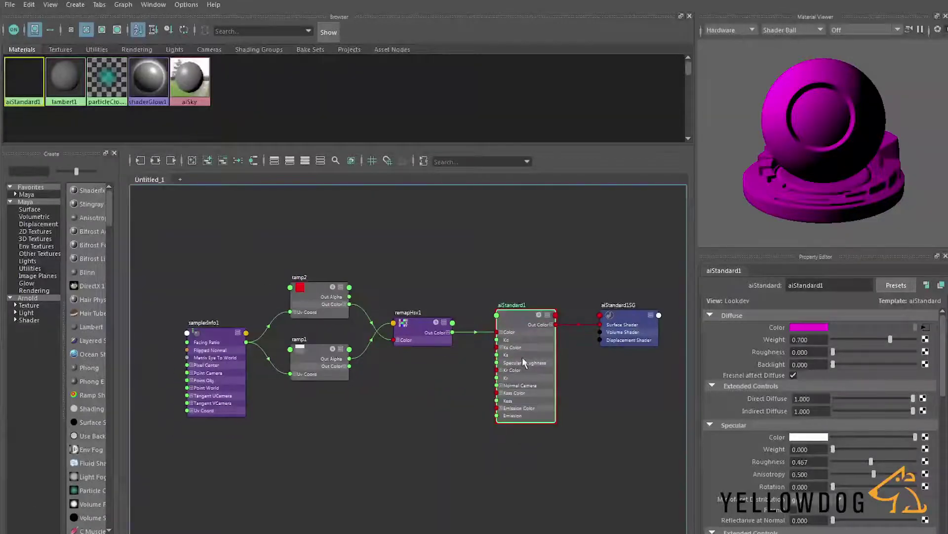
- Delete the connection between remapHsv1's Out Color and aiStandard1's diffuse Color
scroll(513, 369, up, 2)
click(460, 318)
key(Delete)
- Connect remapHsv1 to both the Specular Color and the Reflection Color of aiStandard1
click(522, 306)
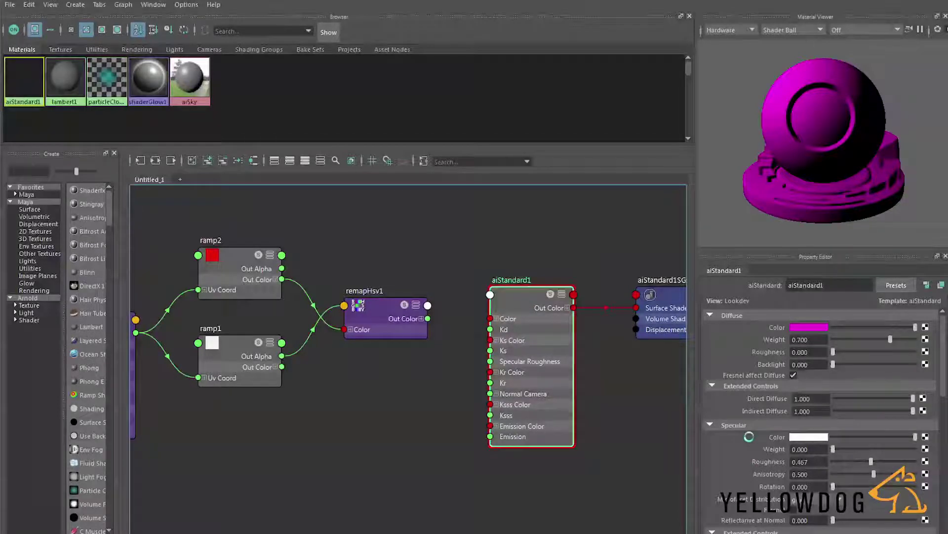
scroll(790, 420, down, 3)
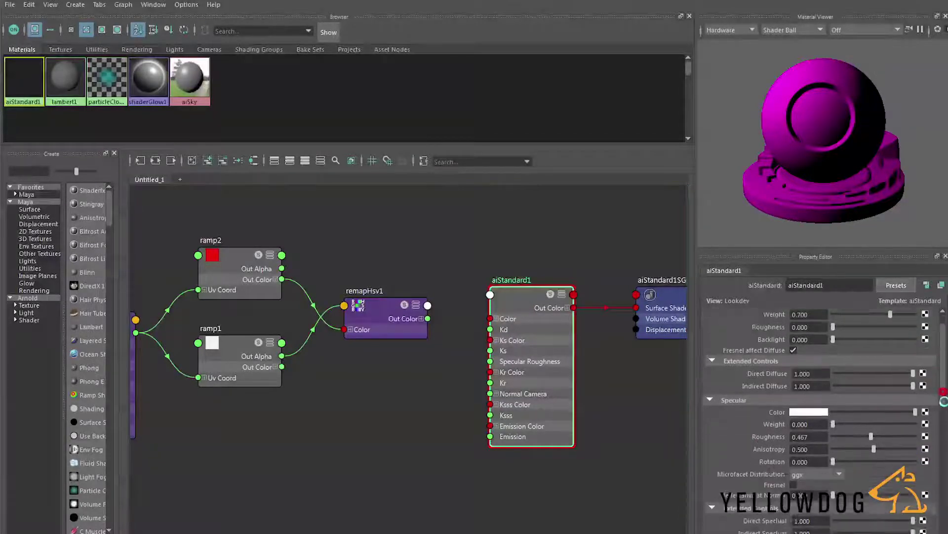
middle_drag(400, 328, 771, 369)
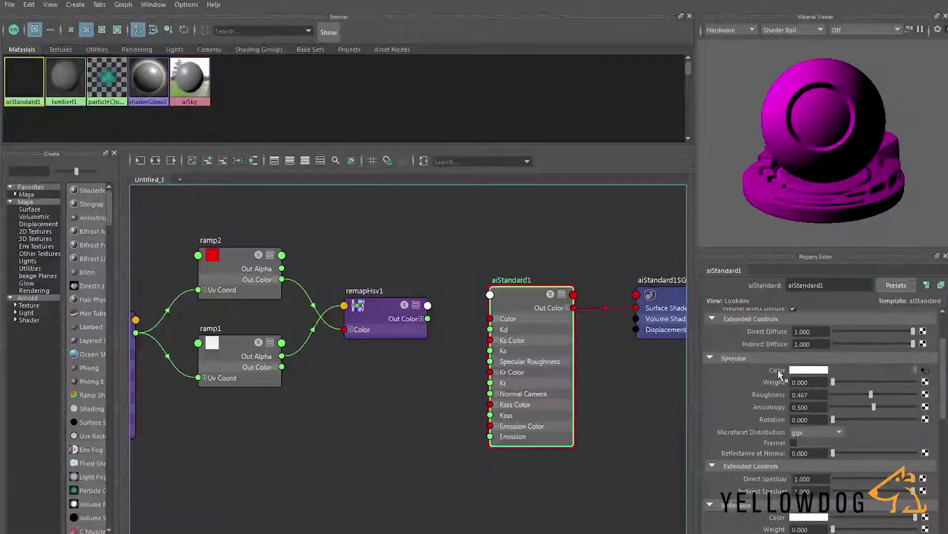
scroll(743, 437, down, 2)
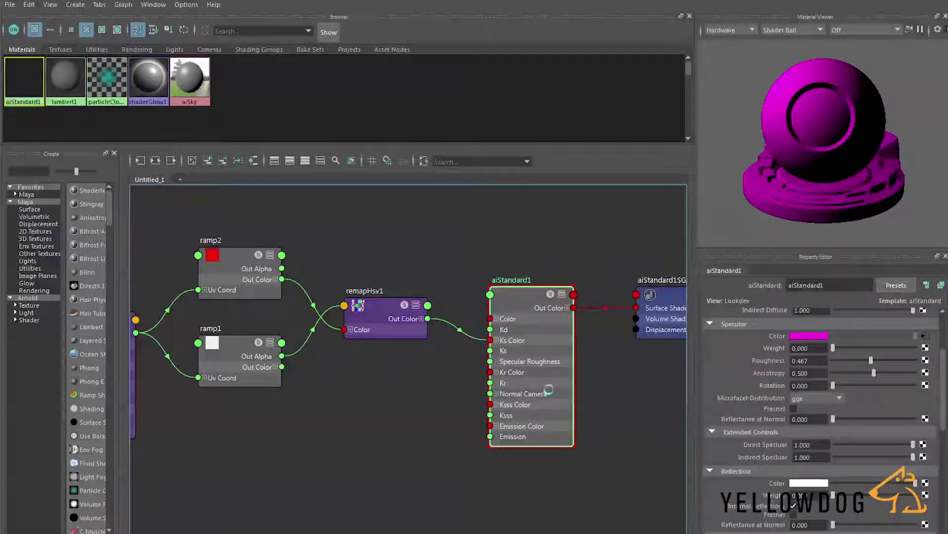
middle_drag(392, 321, 789, 483)
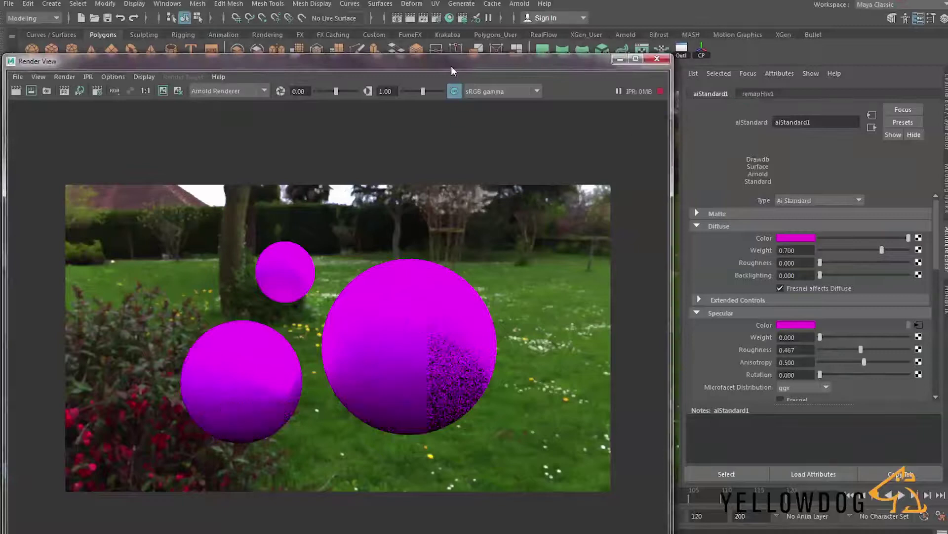
- Change aiStandard1's diffuse color to white and set its diffuse Weight to 0.002
drag(451, 70, 447, 29)
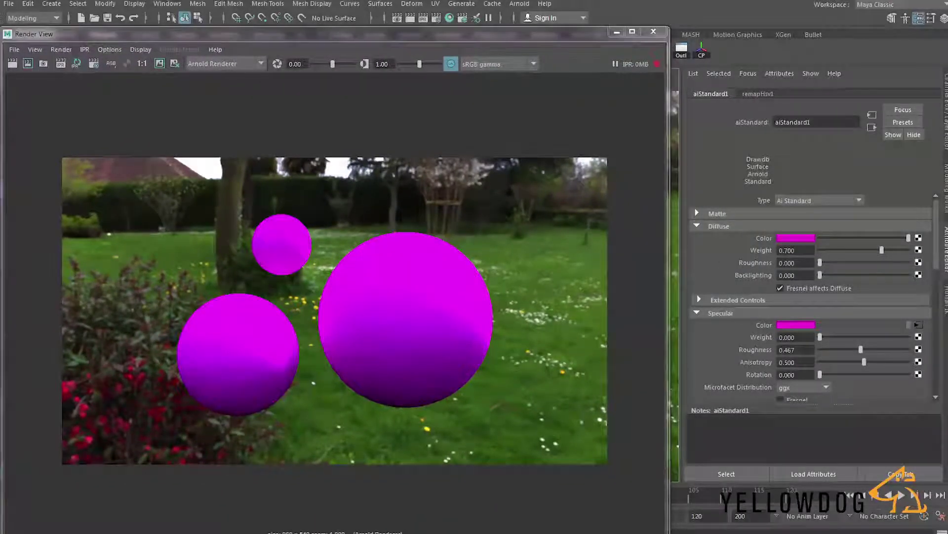
click(788, 239)
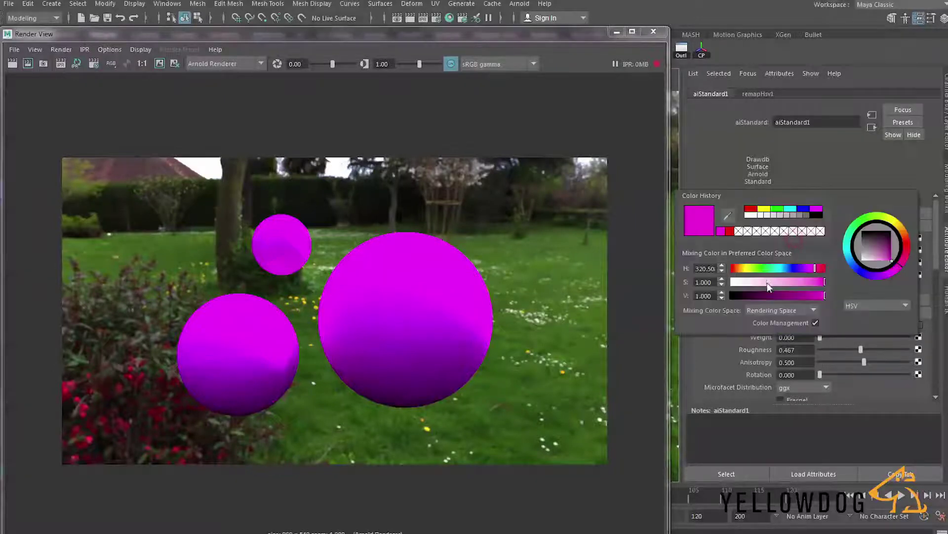
drag(771, 282, 732, 282)
drag(803, 248, 764, 247)
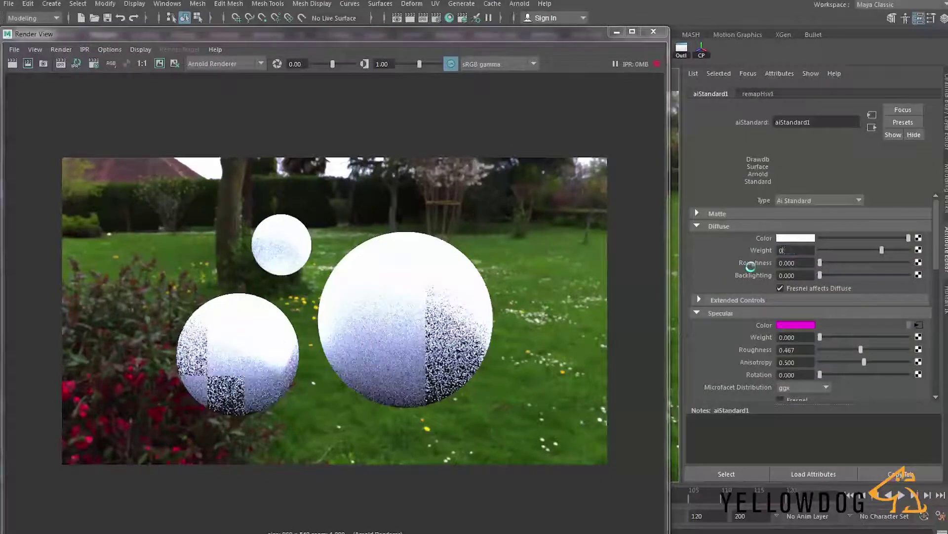
text(0.002)
key(Return)
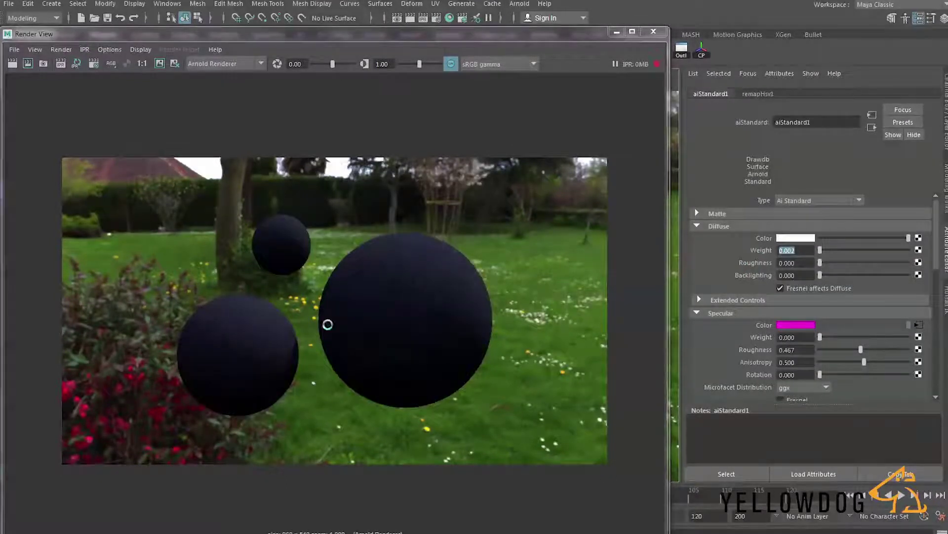
- Set aiStandard1's specular Weight to 0.05 and Roughness to 0, and enable specular Fresnel
scroll(764, 328, down, 2)
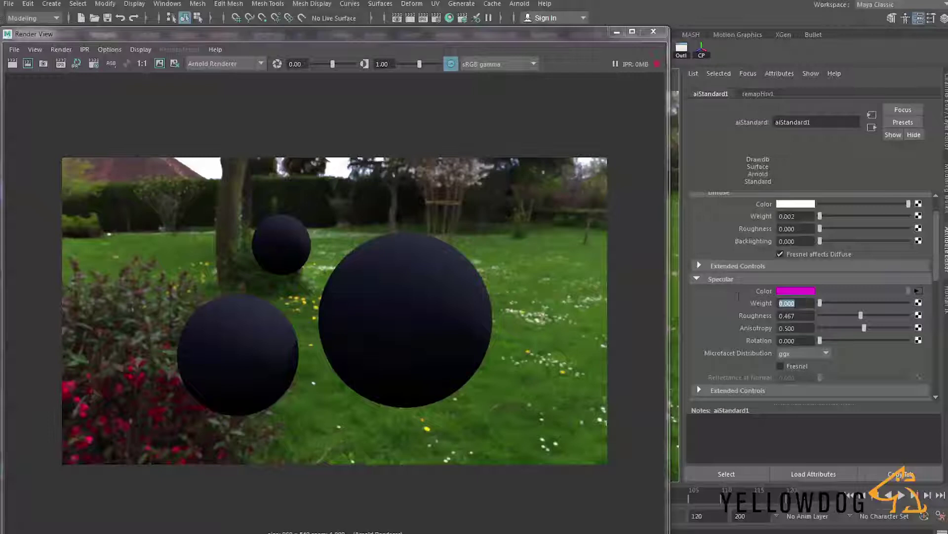
text(0.05)
key(Return)
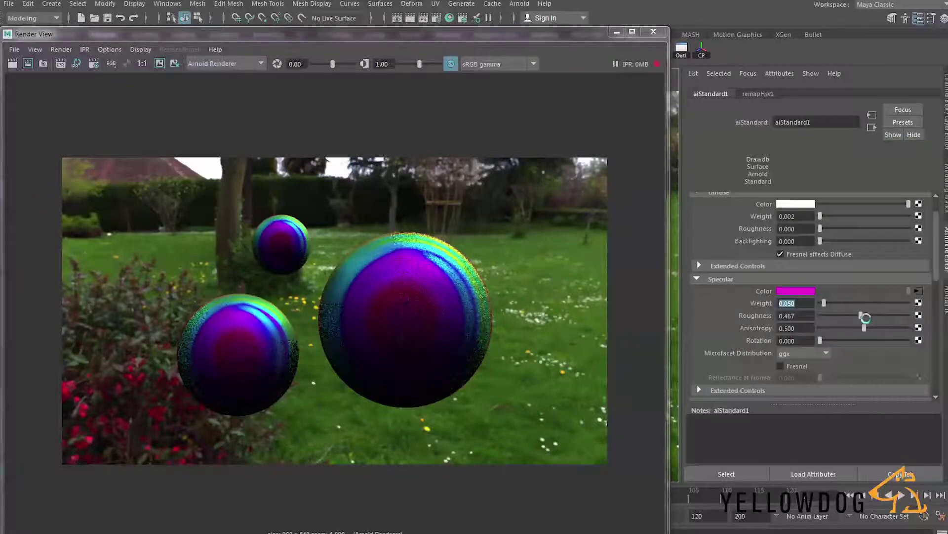
drag(860, 315, 794, 317)
click(781, 366)
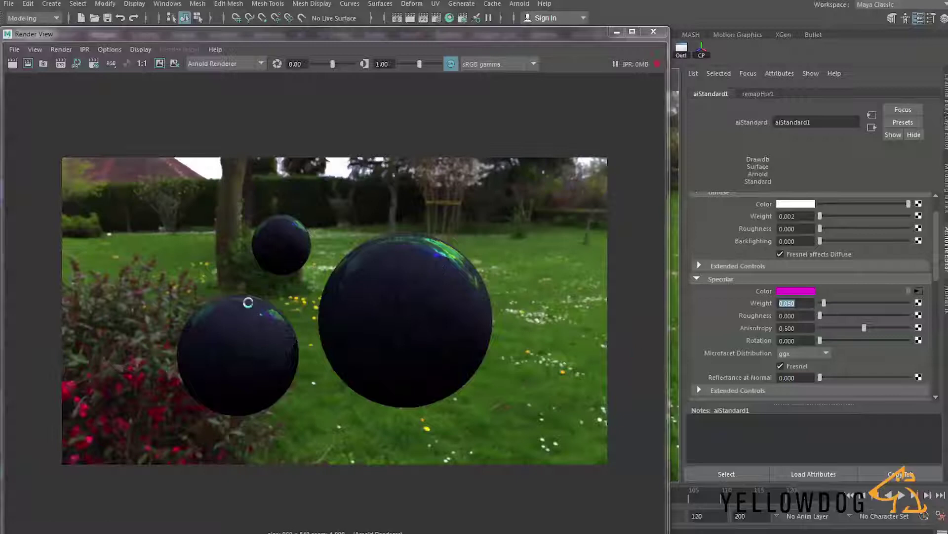
- Set aiStandard1's reflection Weight to 0.15 and enable Fresnel for the reflection
scroll(738, 334, down, 3)
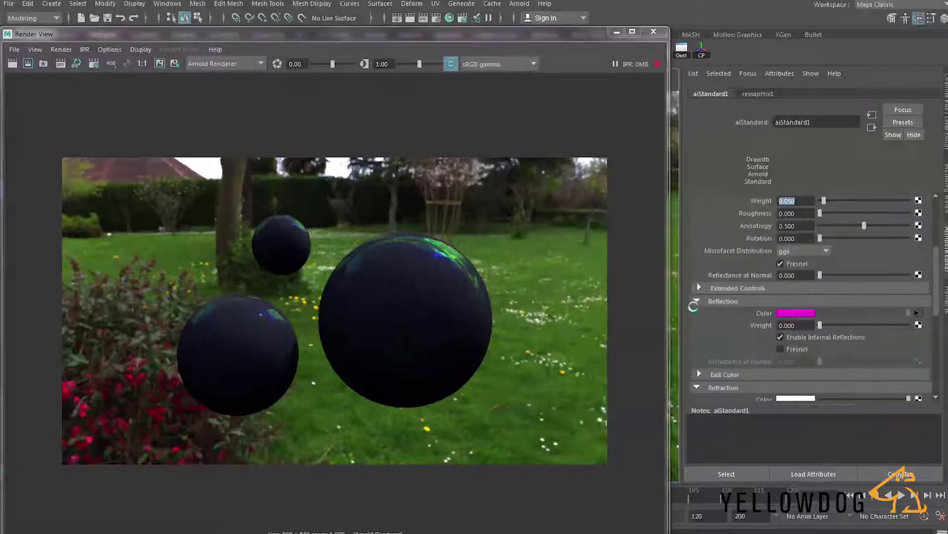
click(806, 325)
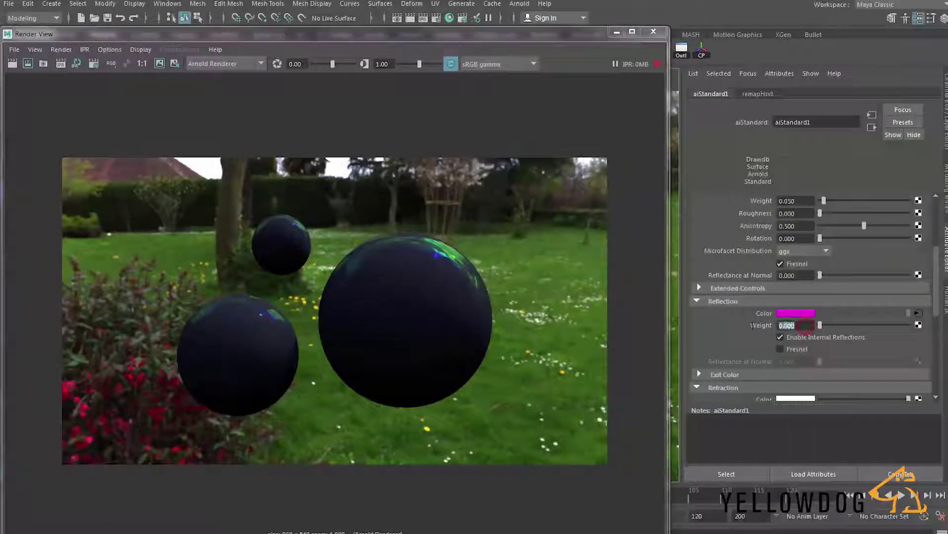
text(0.015)
key(Return)
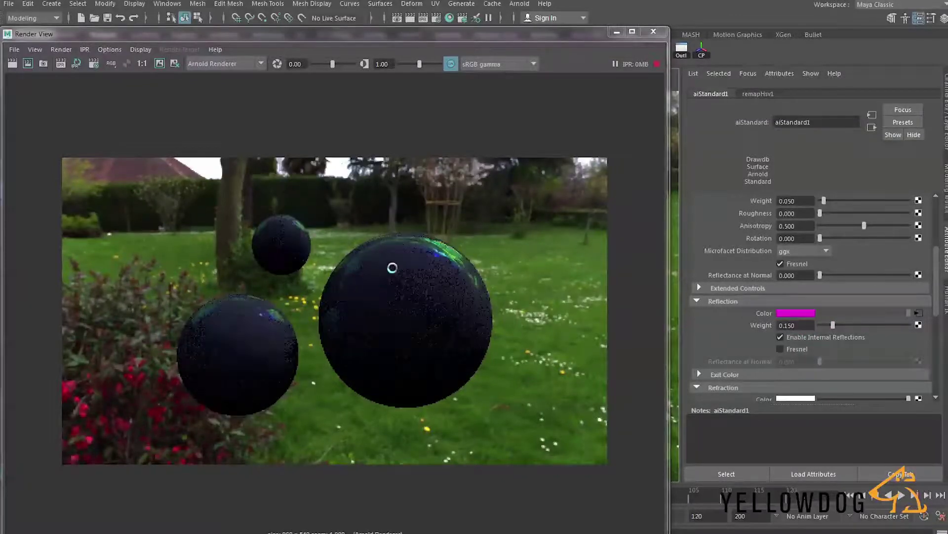
click(800, 327)
click(781, 348)
- Set aiStandard1's refraction Weight to 0.75 and enable Fresnel use IOR
scroll(802, 372, down, 3)
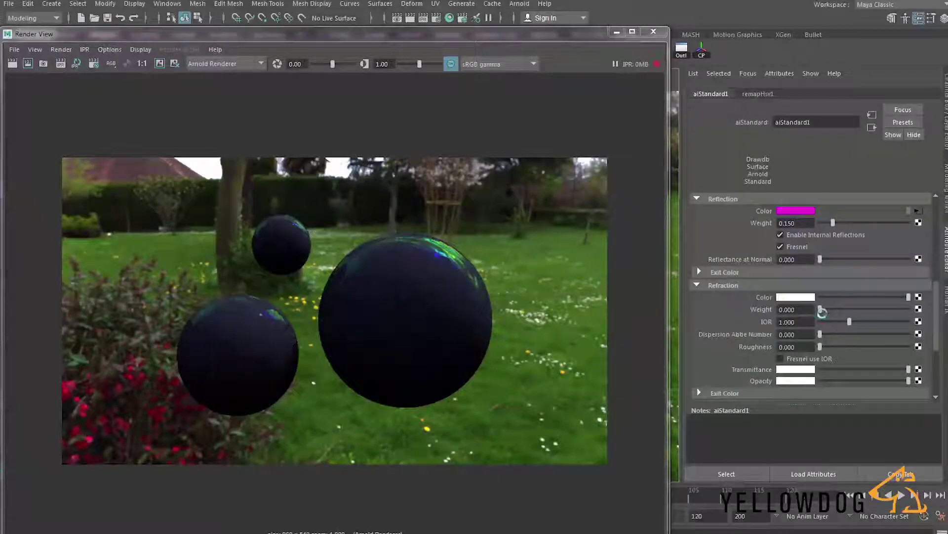
click(803, 309)
text(0.75)
key(Return)
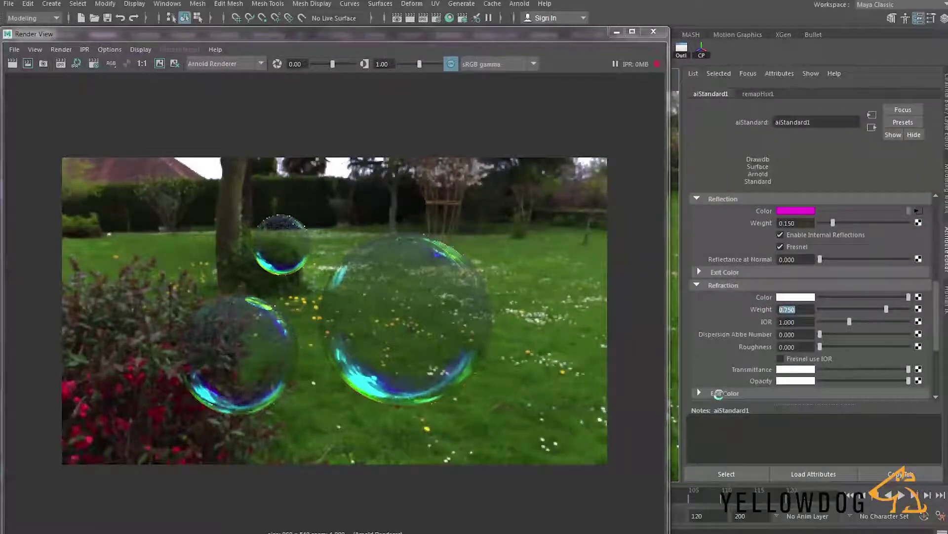
click(803, 360)
scroll(731, 342, down, 2)
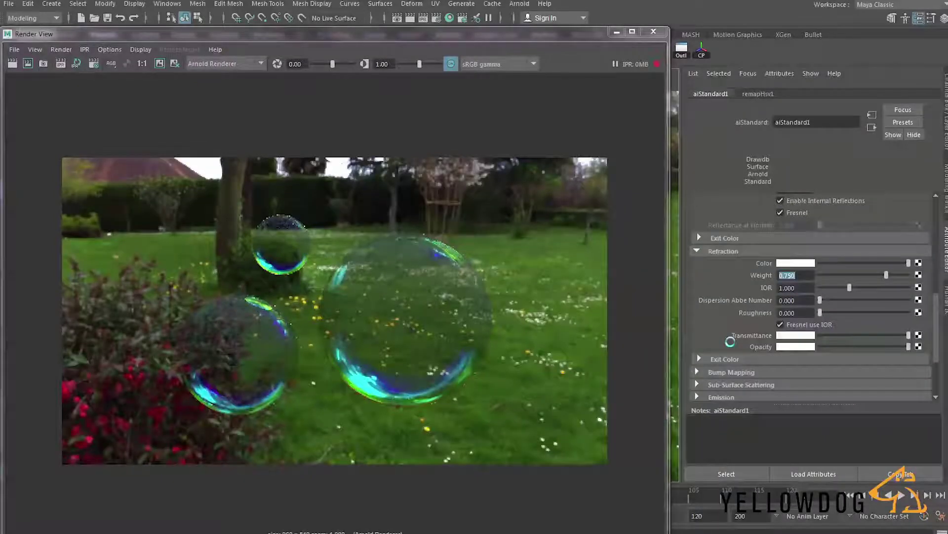
- Raise aiStandard1's specular Weight to about 0.208, then try another reflection Weight and restore the earlier one
scroll(729, 342, up, 10)
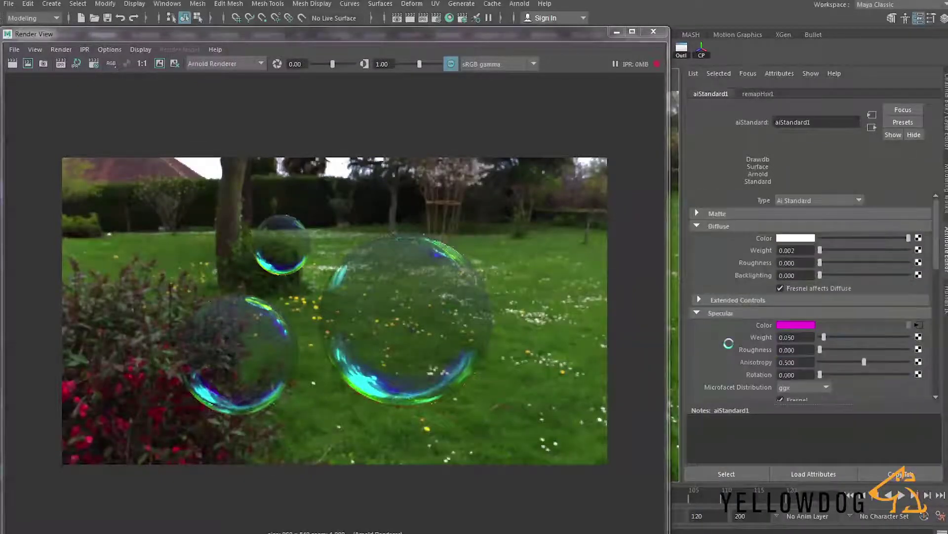
drag(824, 338, 836, 336)
scroll(840, 336, down, 5)
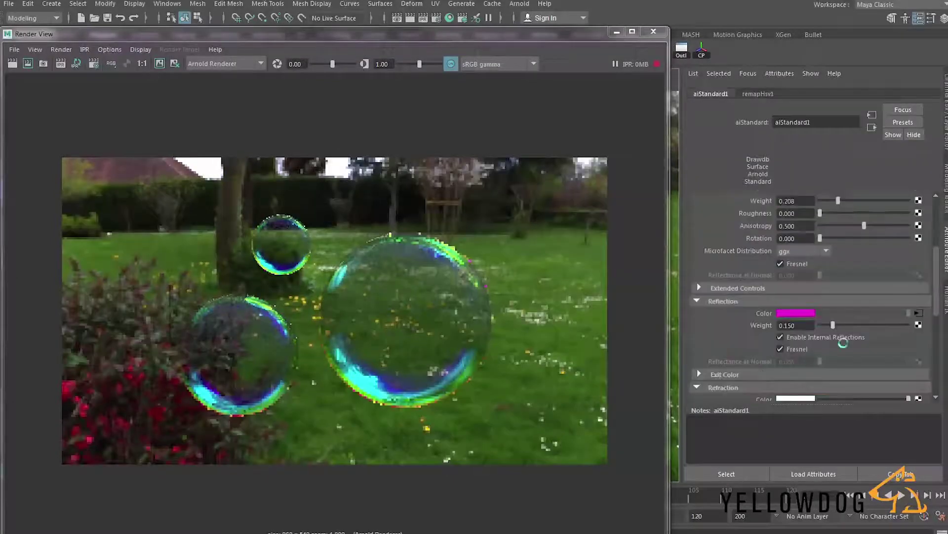
drag(844, 325, 797, 325)
click(797, 325)
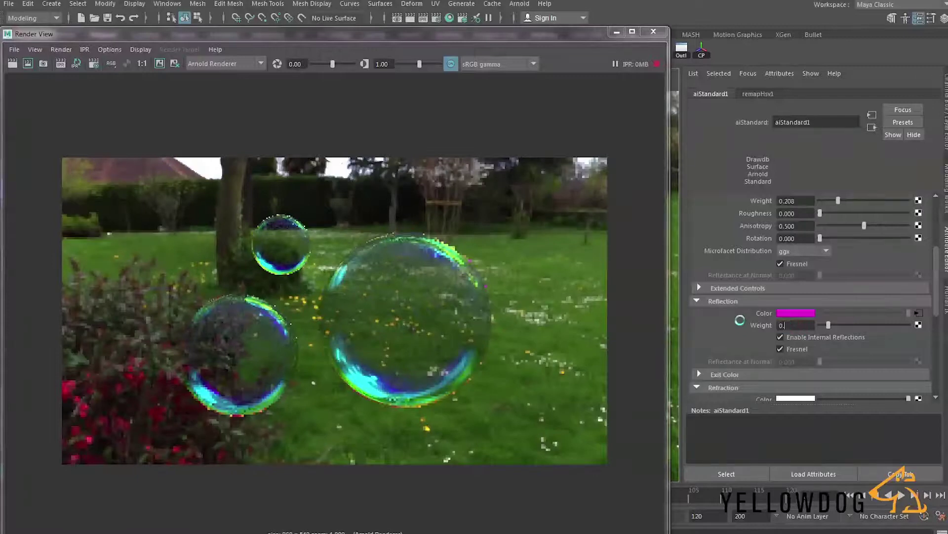
text(0.)
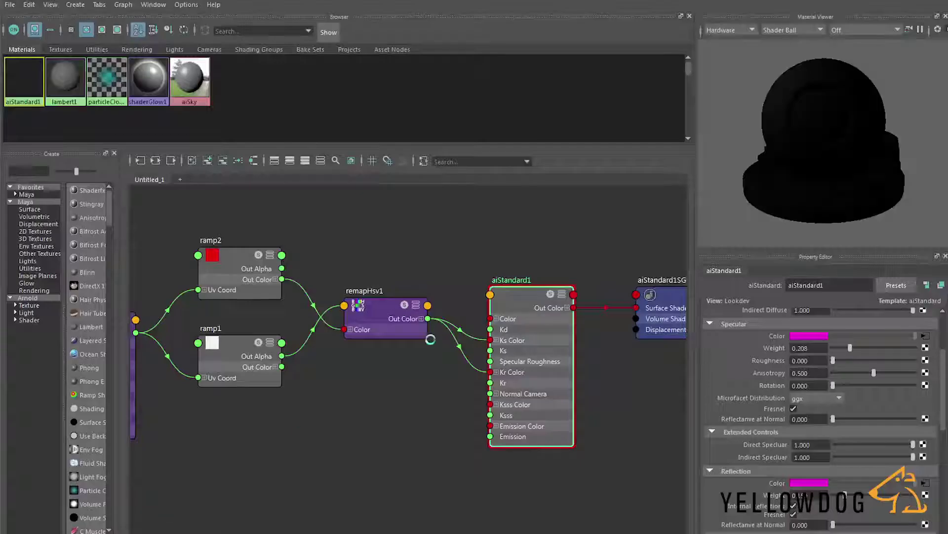
- Shift ramp1's black color stop to position 0.136, with the Render View arranged beside the Hypershade
click(233, 270)
click(239, 358)
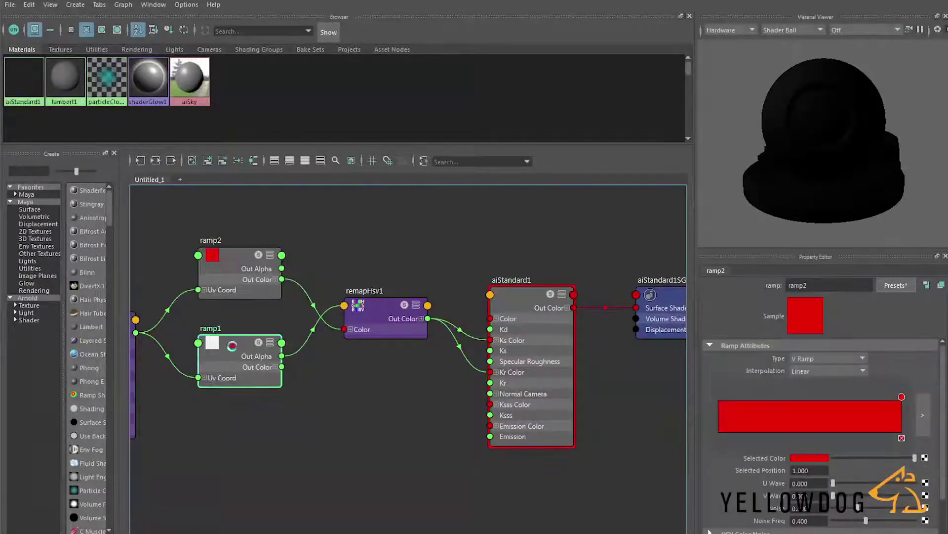
drag(526, 2, 699, 0)
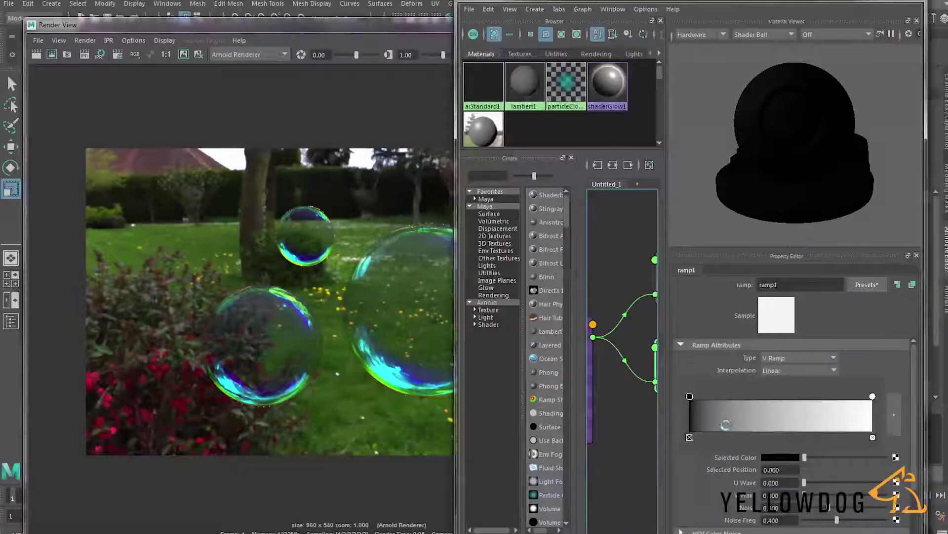
drag(694, 408, 719, 408)
drag(369, 25, 307, 25)
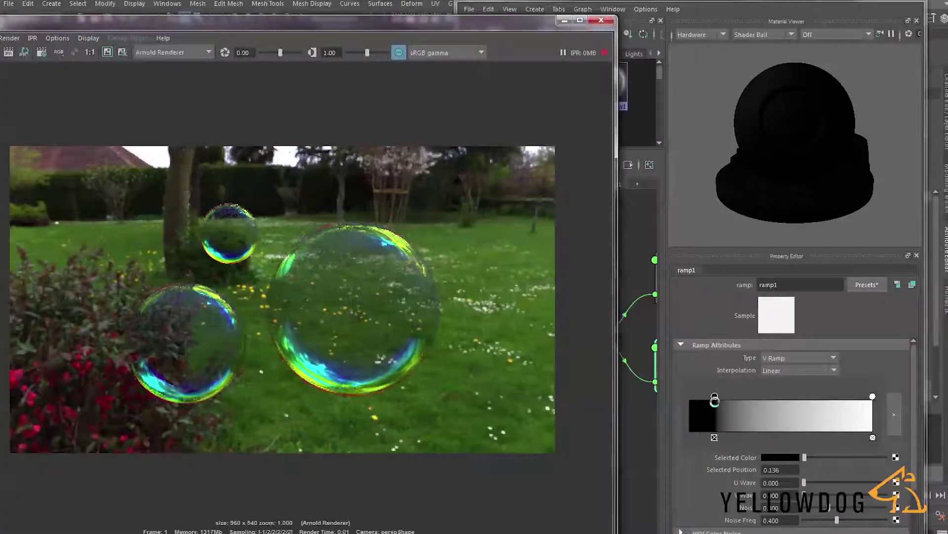
- Return ramp1's black stop to the ramp's start, move its white stop inward, and check the bubbles in the enlarged render
drag(724, 396, 662, 394)
drag(873, 395, 801, 398)
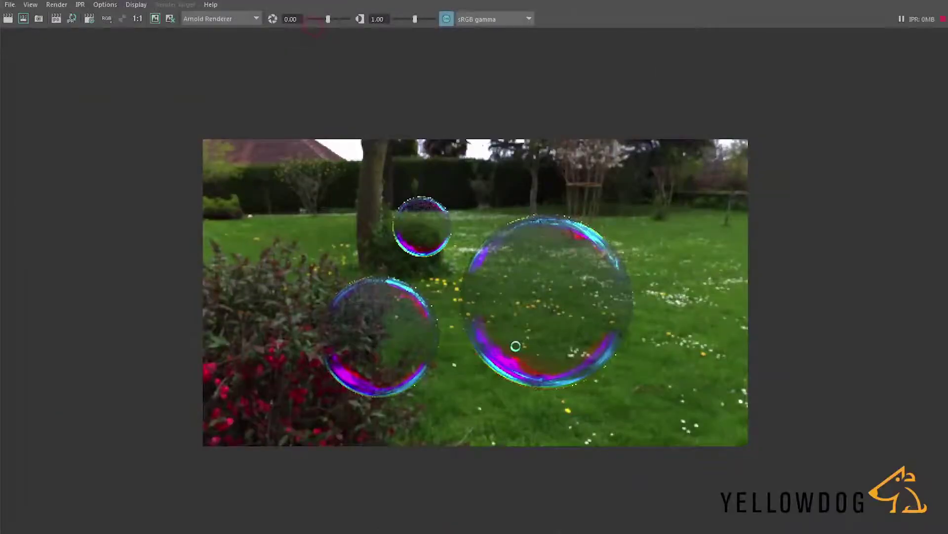
scroll(515, 346, up, 2)
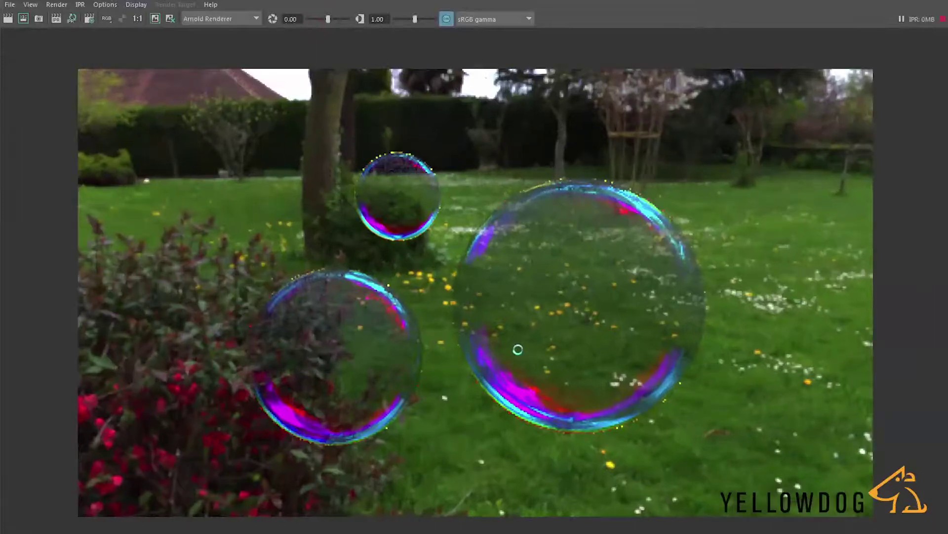